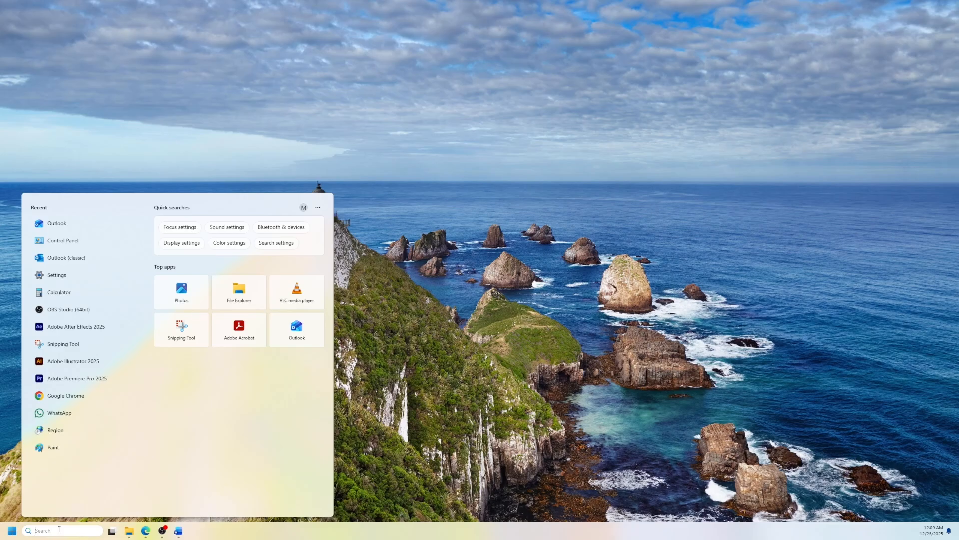
# - Start Outlook in safe mode by running outlook.exe /safe, and load the Outlook profile
pyautogui.press('super+r')
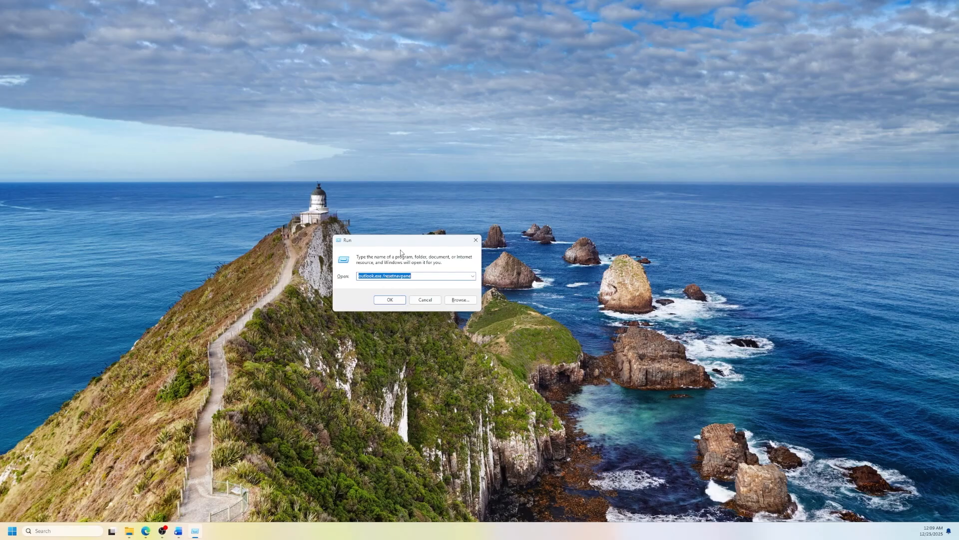
pyautogui.moveTo(402, 243); pyautogui.dragTo(426, 218)
pyautogui.click(424, 252)
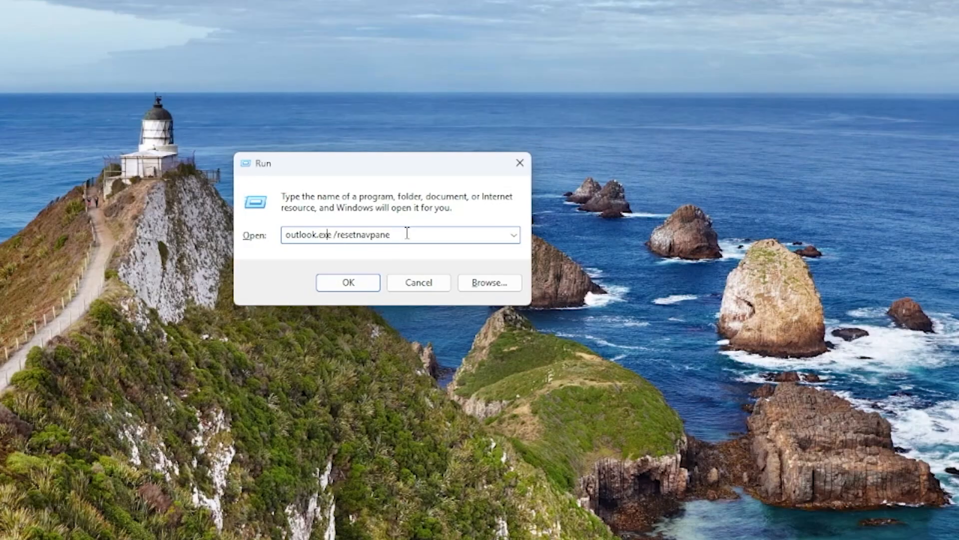
pyautogui.moveTo(403, 234); pyautogui.dragTo(338, 233)
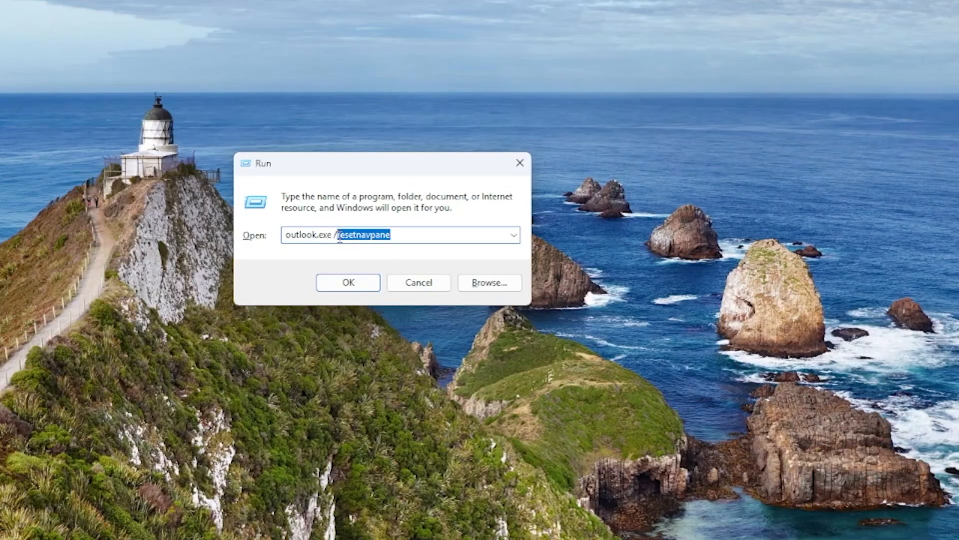
pyautogui.write('safe')
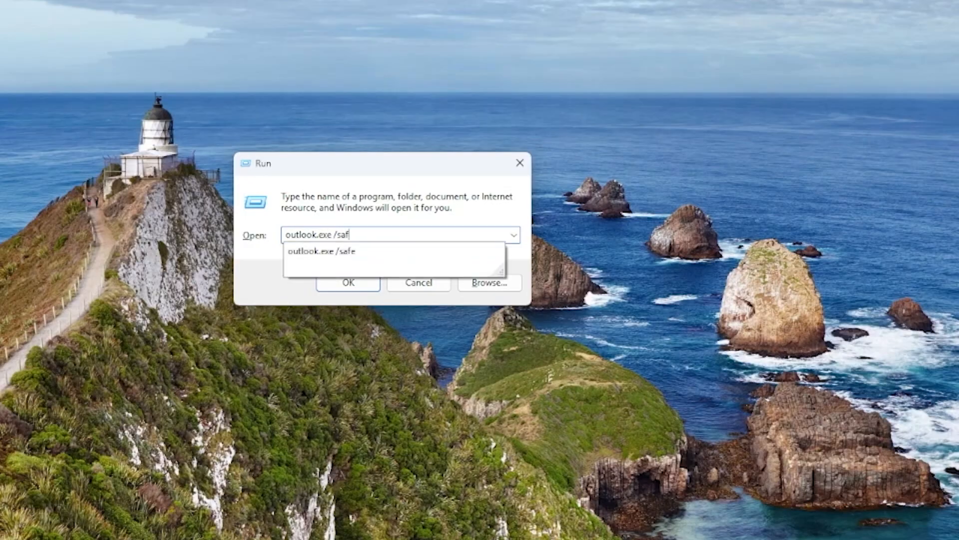
pyautogui.click(372, 285)
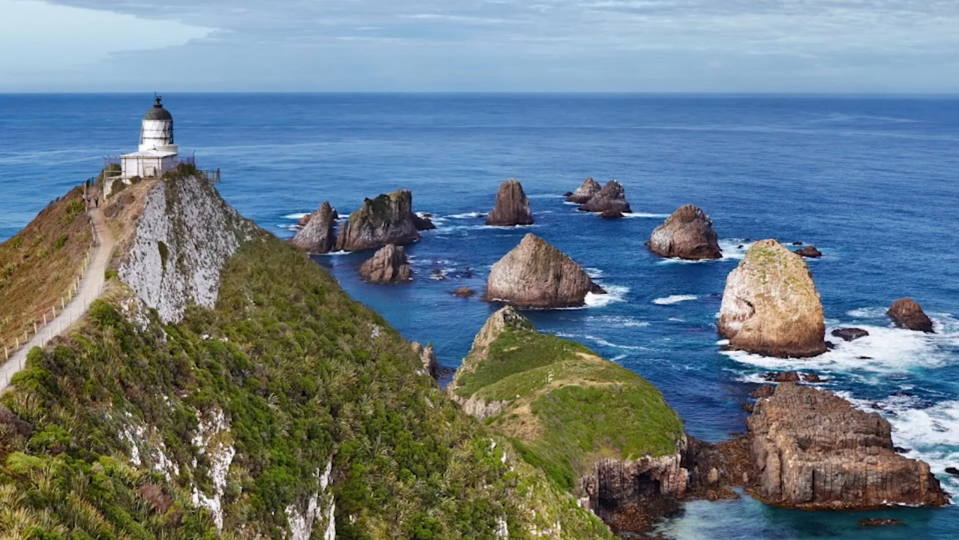
pyautogui.moveTo(430, 404); pyautogui.dragTo(411, 216)
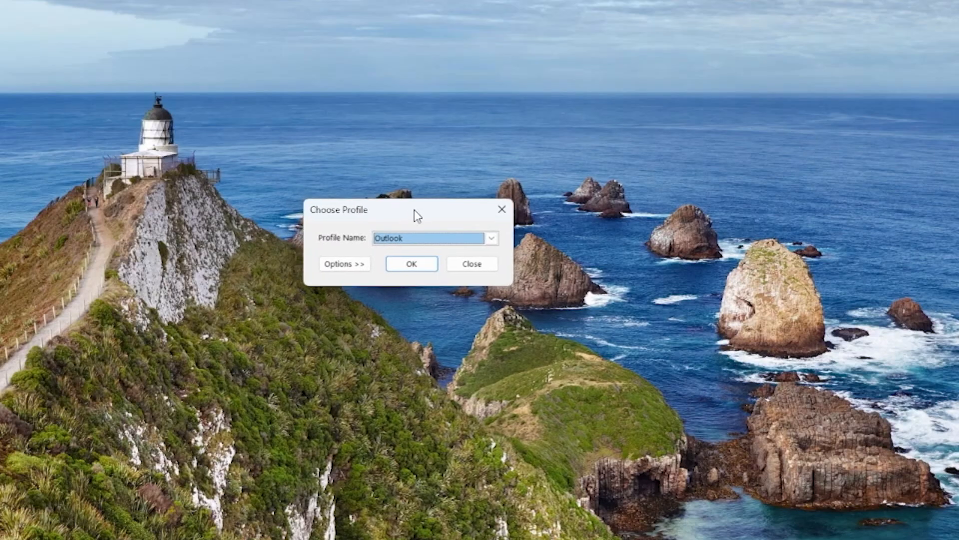
pyautogui.click(416, 268)
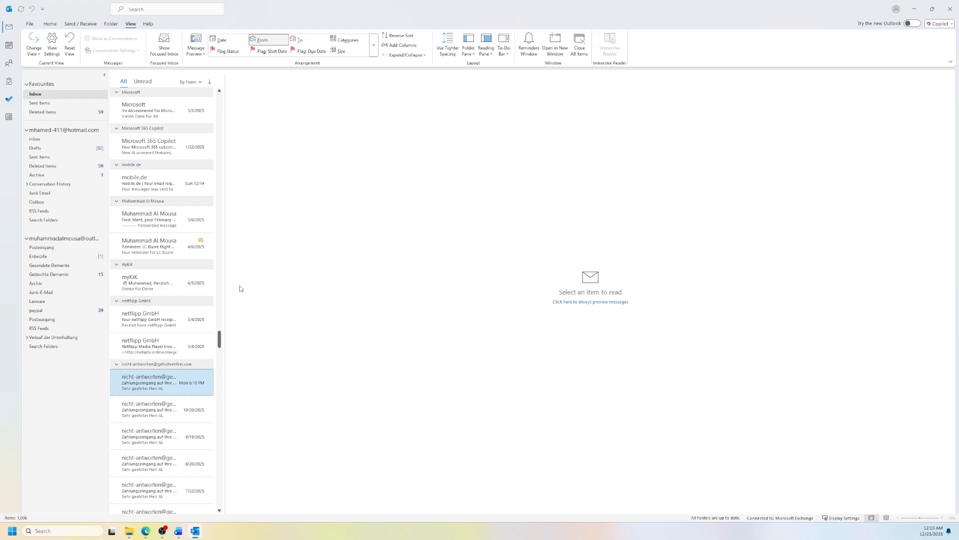
# - Review the available COM add-ins through Outlook's add-in options and accept the list
pyautogui.click(31, 25)
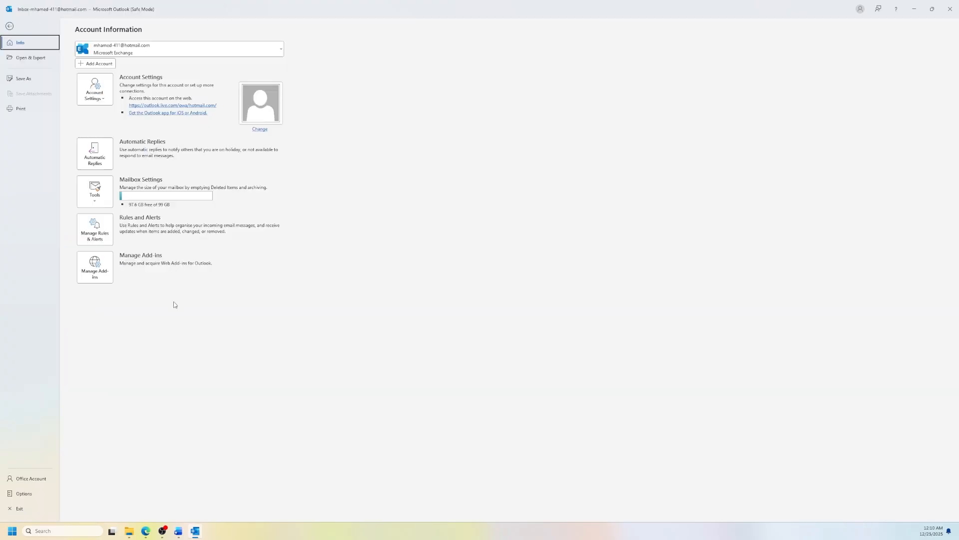
pyautogui.click(34, 494)
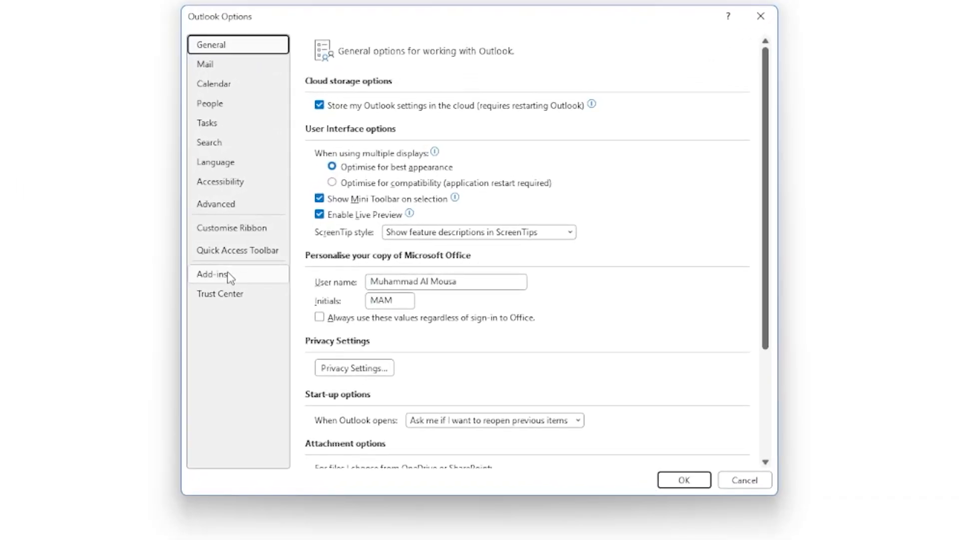
pyautogui.click(250, 279)
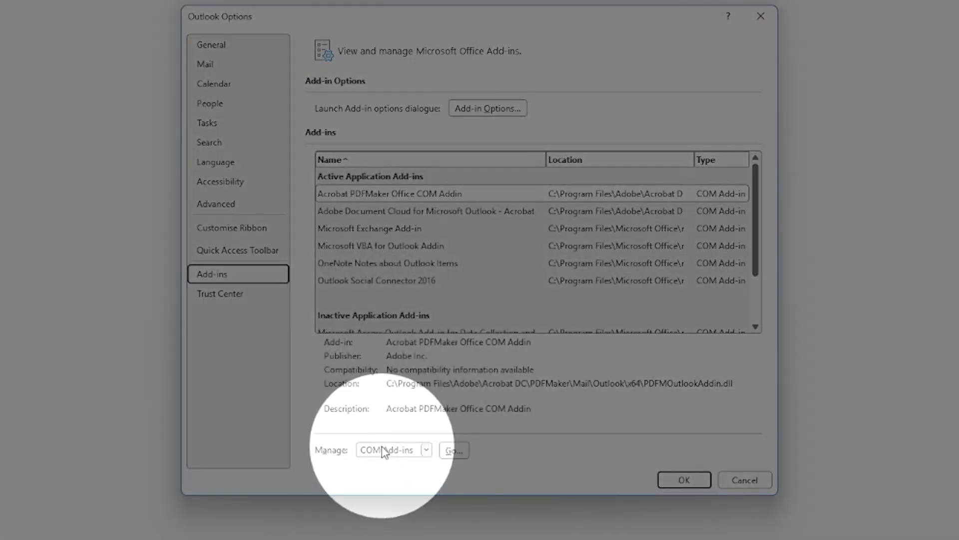
pyautogui.click(452, 452)
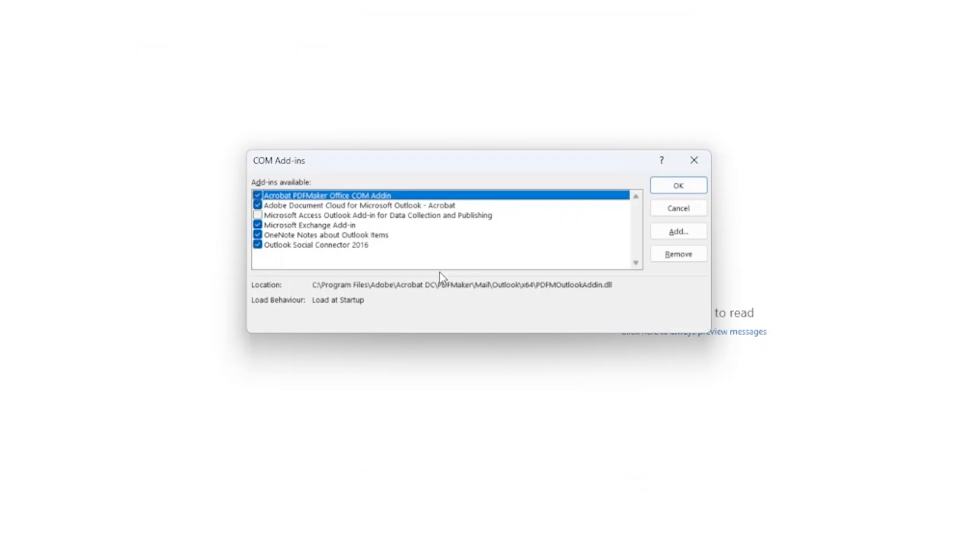
pyautogui.click(679, 188)
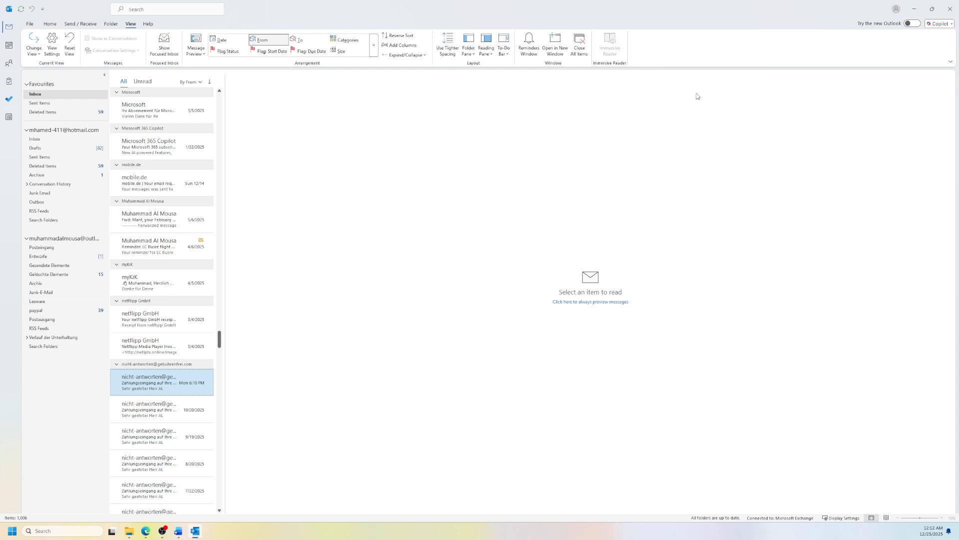
# - Minimise Outlook and check the Windows Update status in Windows Settings, closing Settings when done
pyautogui.click(915, 10)
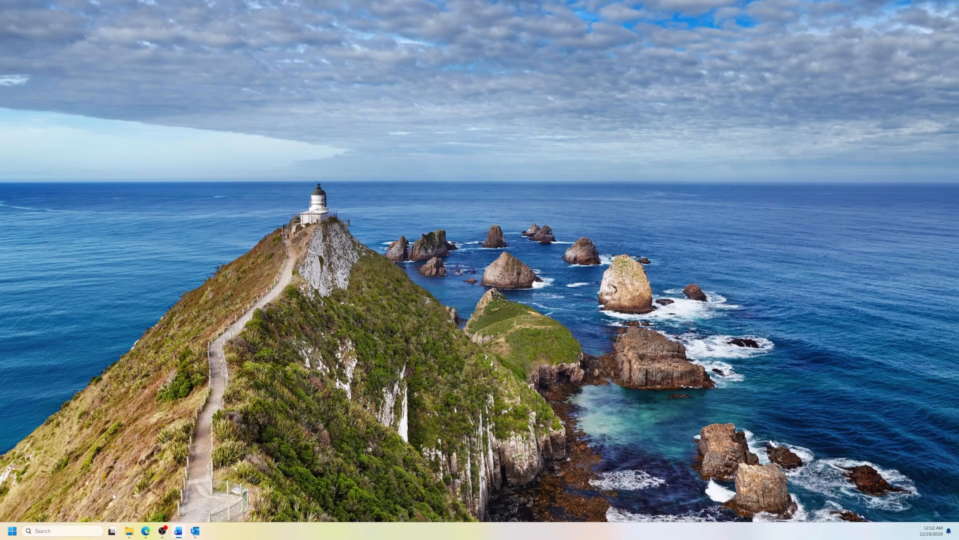
pyautogui.click(60, 533)
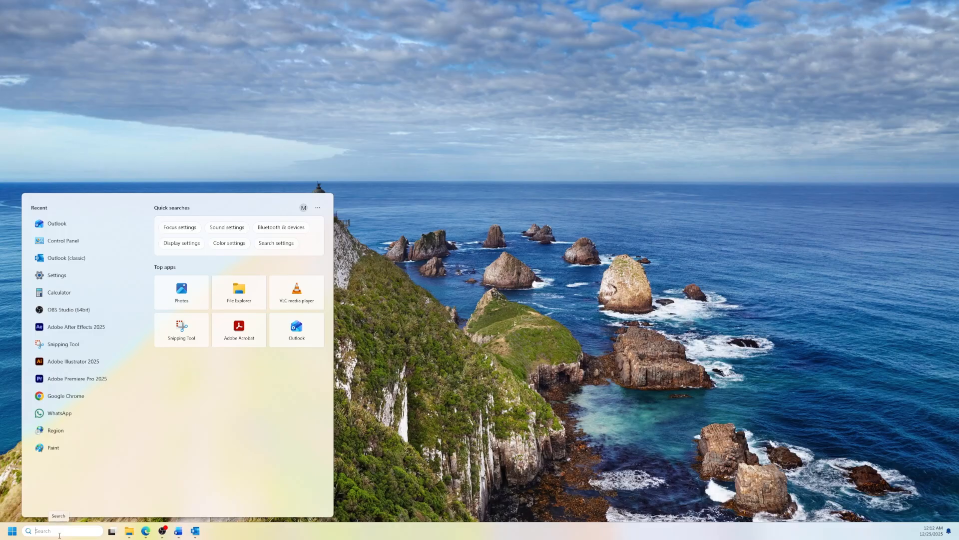
pyautogui.write('set')
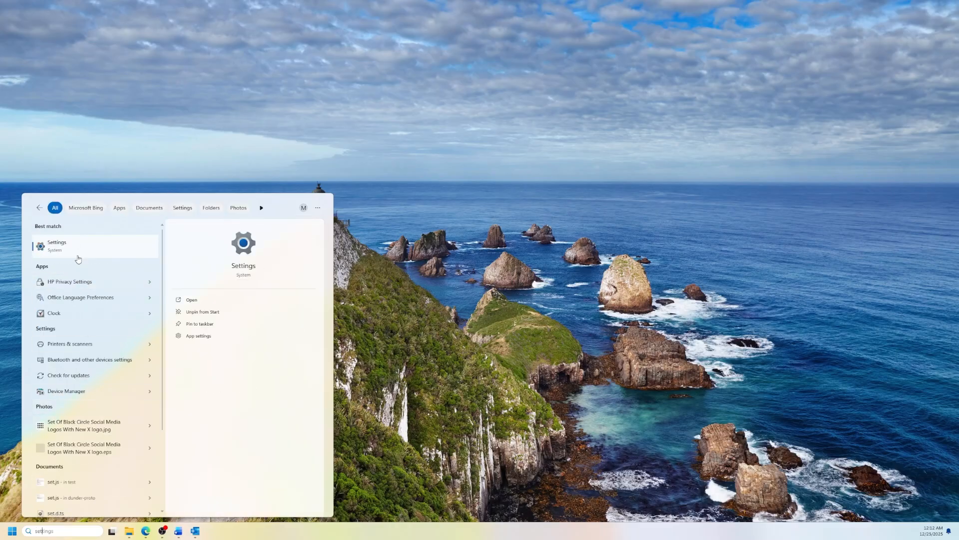
pyautogui.click(77, 259)
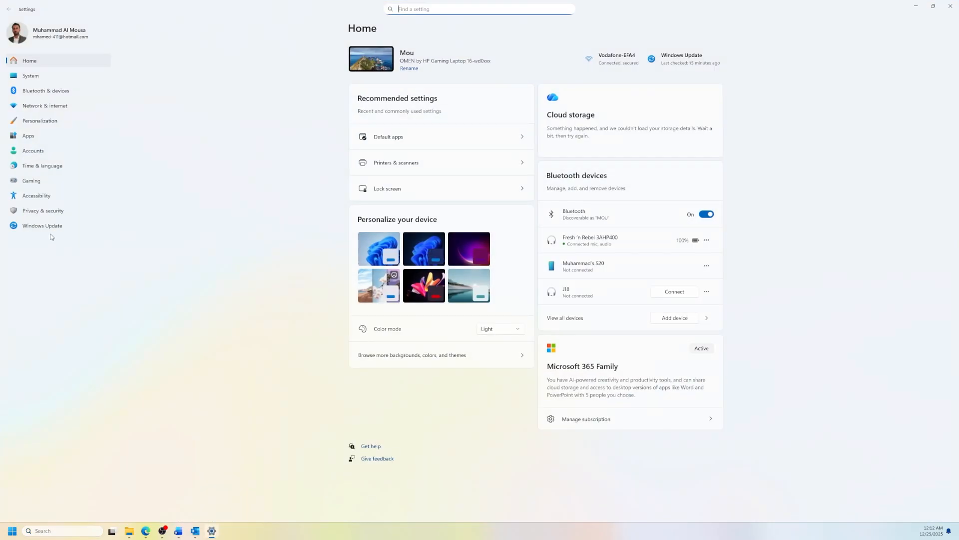
pyautogui.click(48, 226)
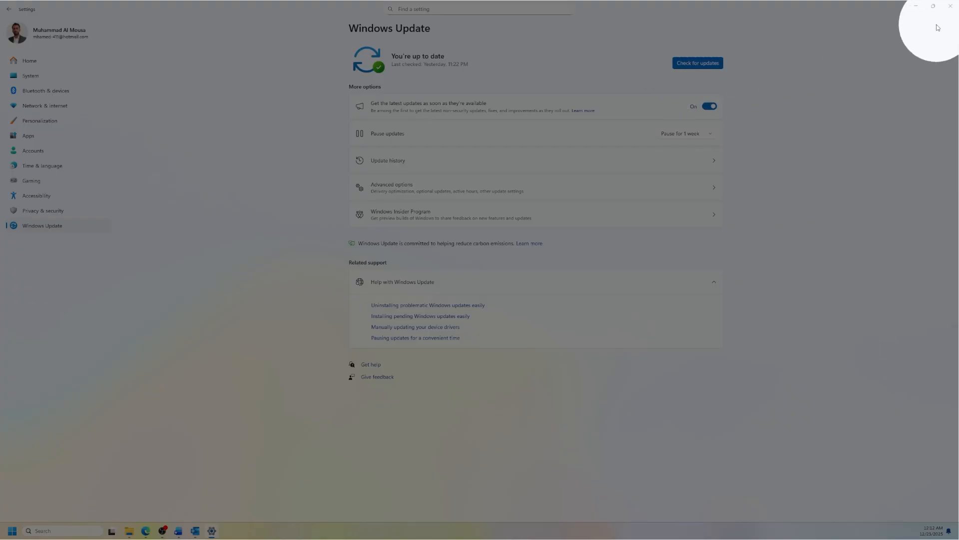
pyautogui.click(950, 6)
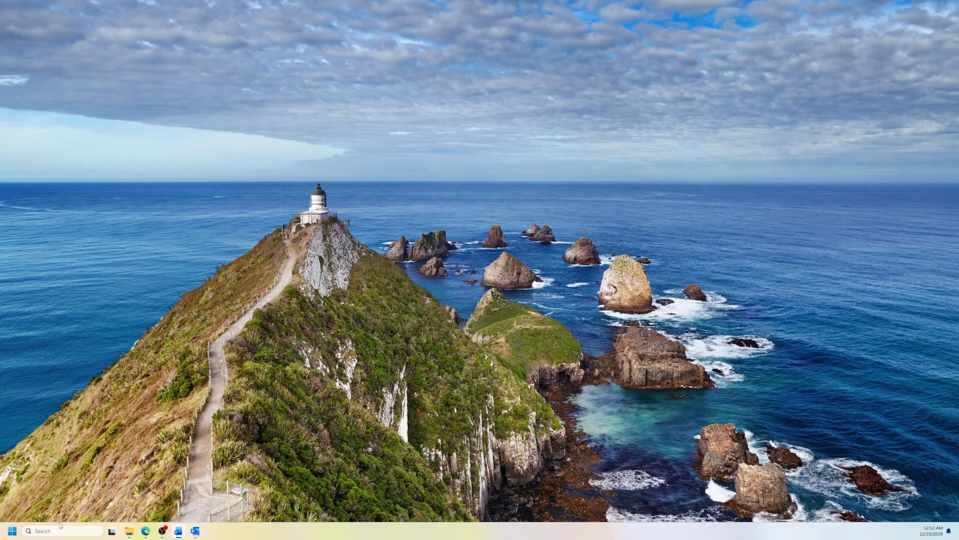
# - Return to Outlook, view the update options for Microsoft 365 on the Office Account page, and close Outlook
pyautogui.click(199, 535)
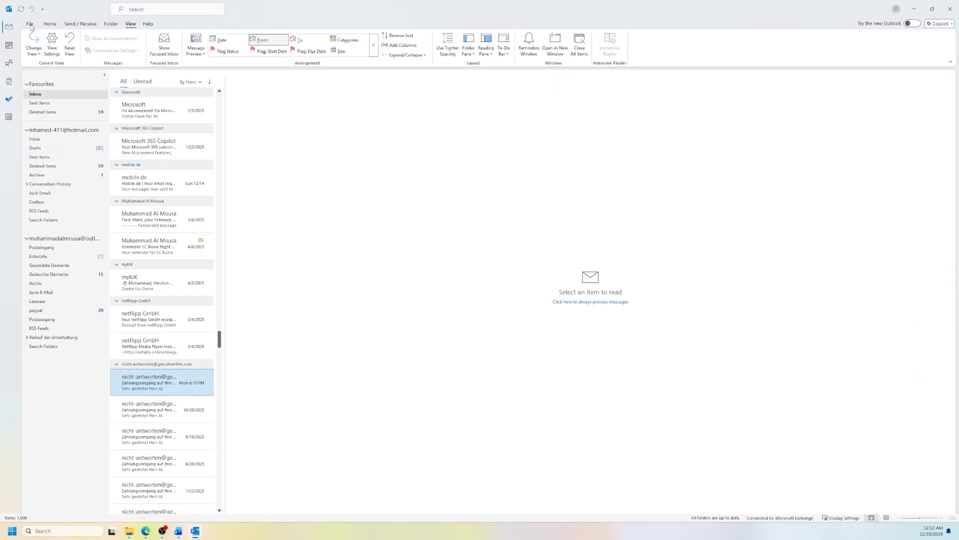
pyautogui.click(26, 22)
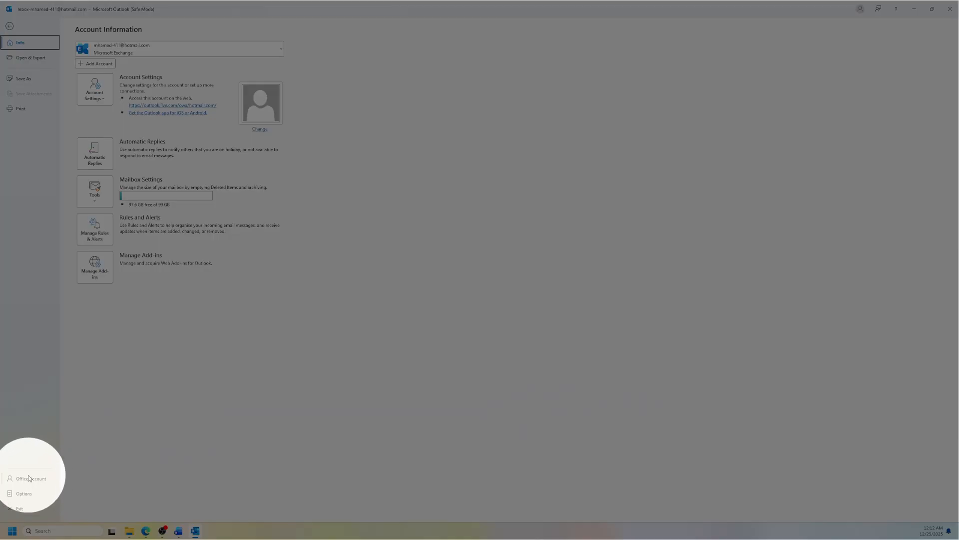
pyautogui.click(32, 479)
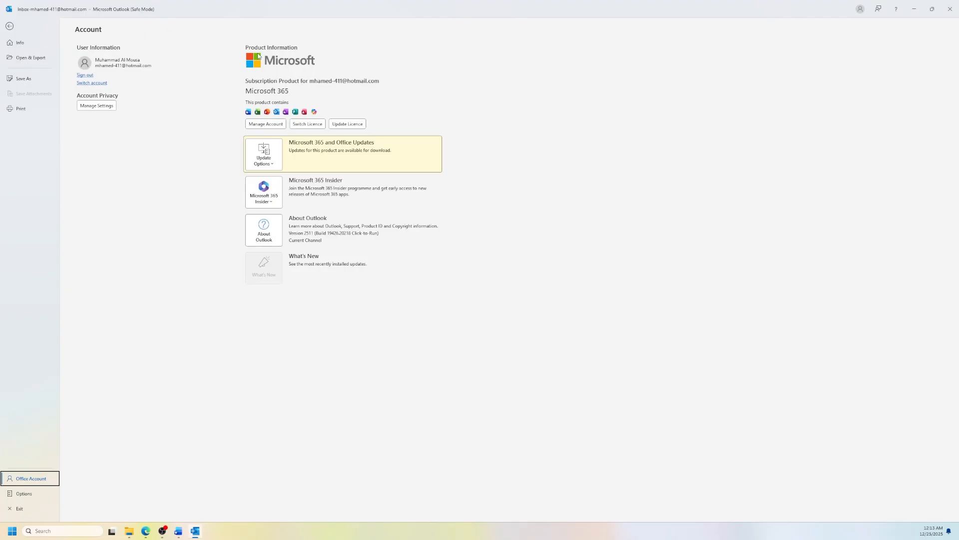
pyautogui.click(269, 163)
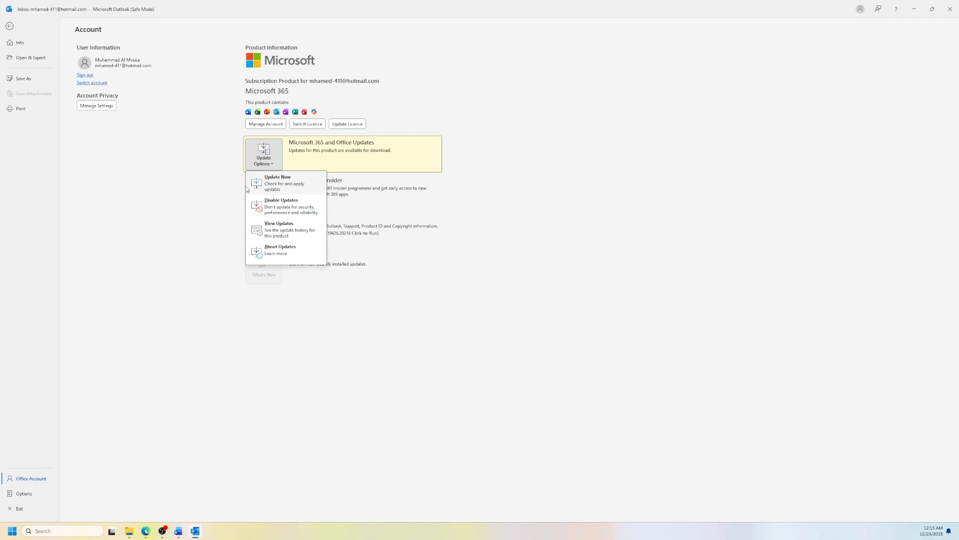
pyautogui.press('Escape')
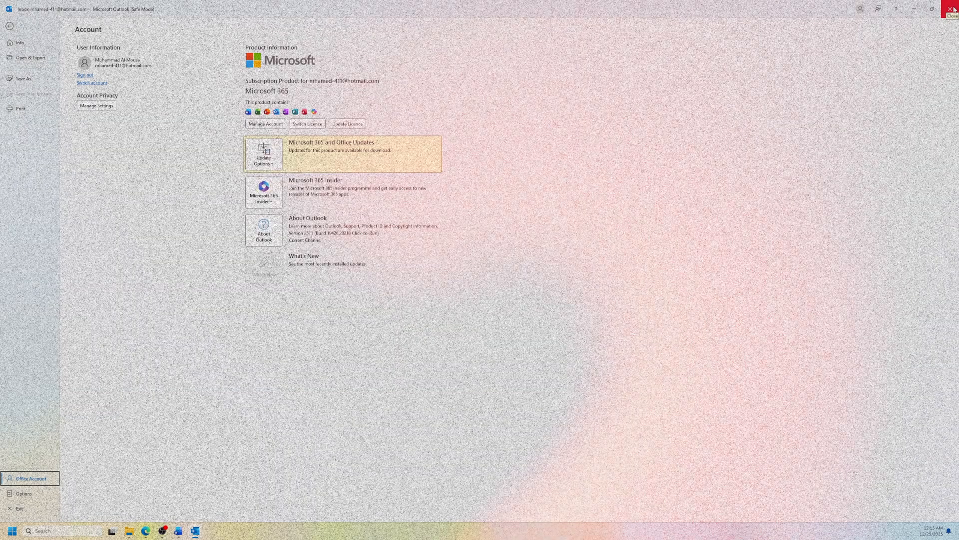
pyautogui.click(950, 9)
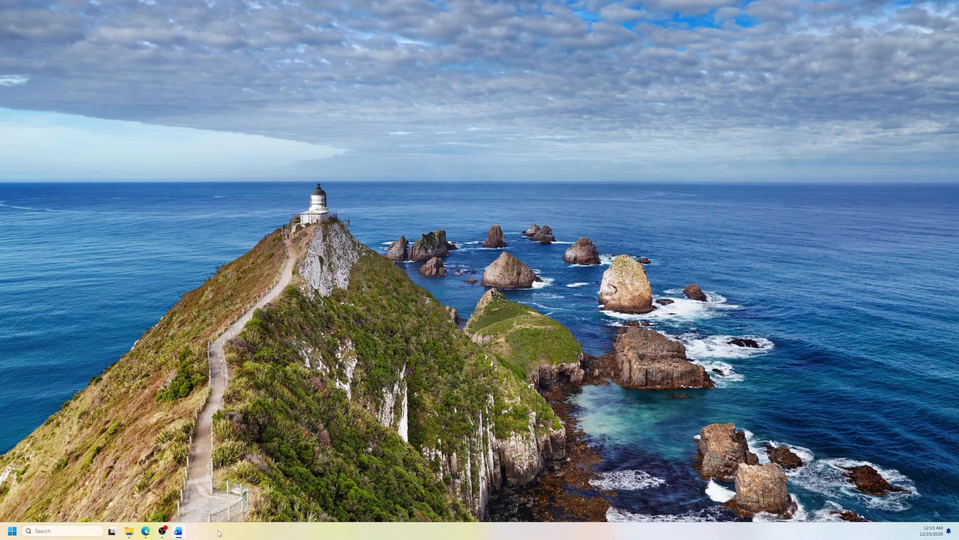
# - Reset Outlook's navigation pane by running outlook.exe /resetnavpane, and maximise the Outlook window
pyautogui.click(52, 530)
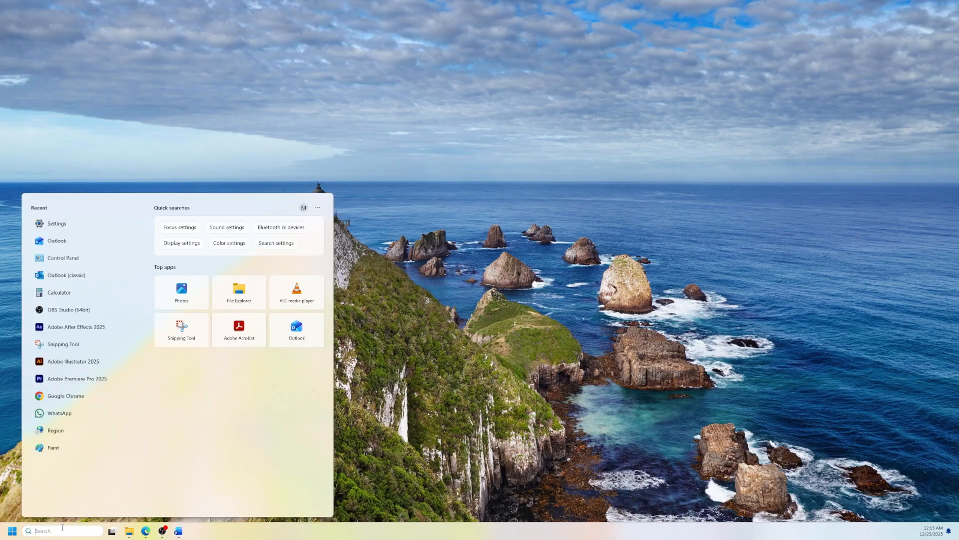
pyautogui.press('super+r')
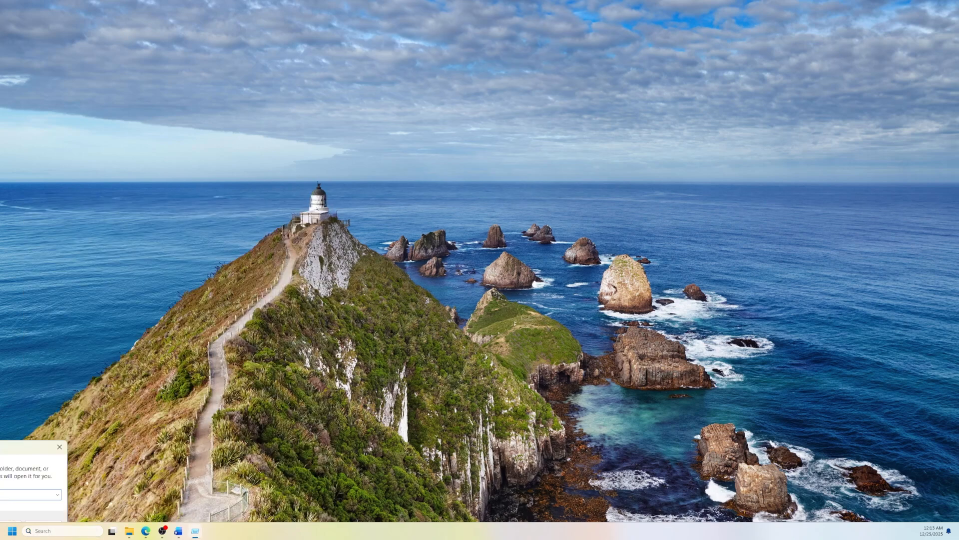
pyautogui.moveTo(0, 447); pyautogui.dragTo(463, 163)
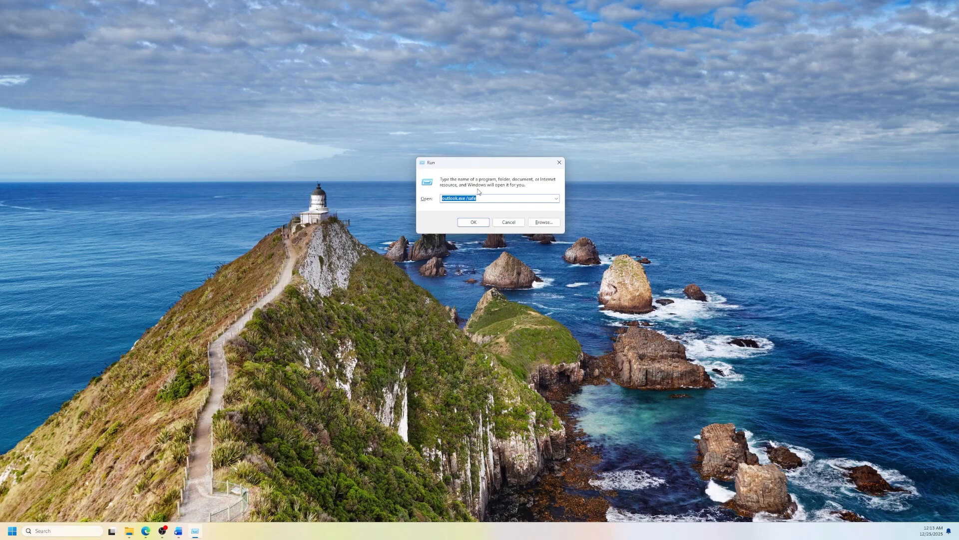
pyautogui.click(479, 199)
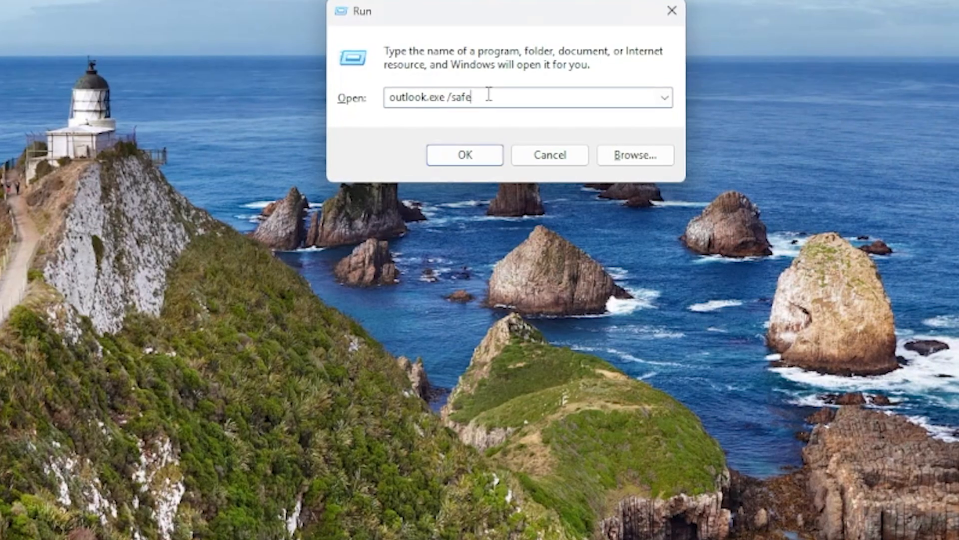
pyautogui.moveTo(473, 96); pyautogui.dragTo(450, 96)
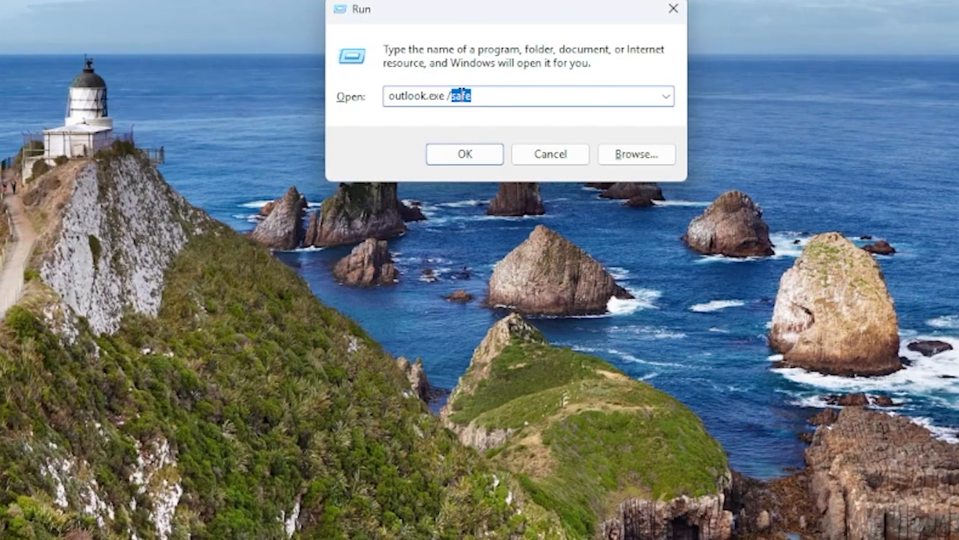
pyautogui.write('resetnavpane')
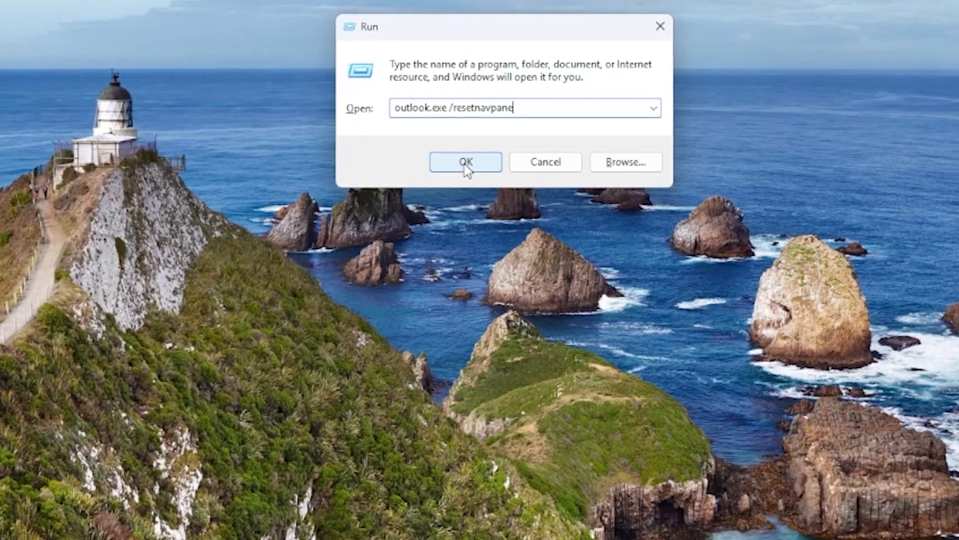
pyautogui.click(465, 161)
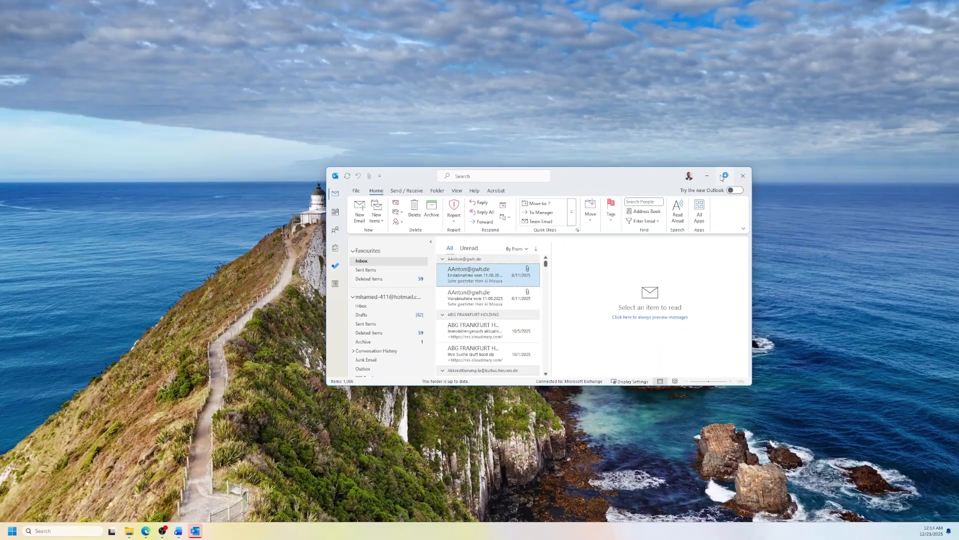
pyautogui.click(725, 176)
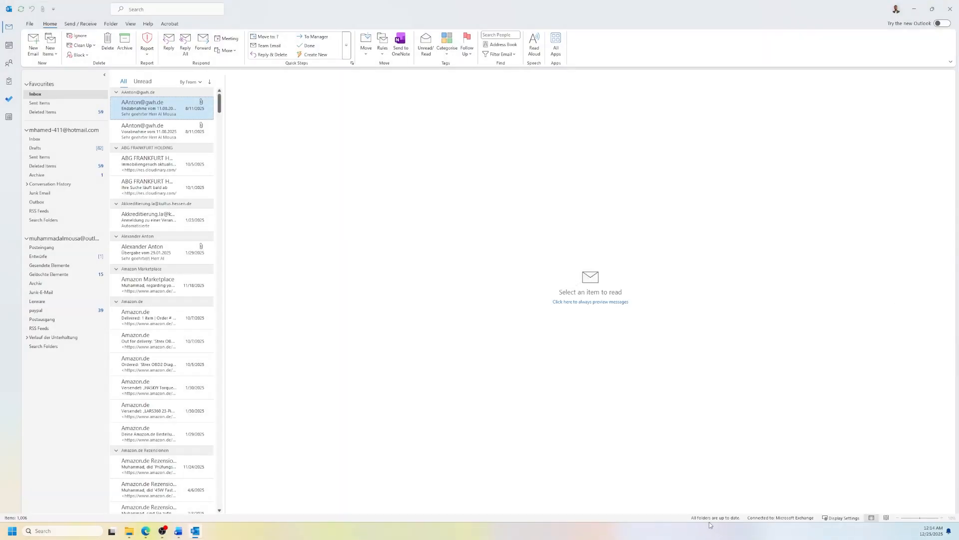
pyautogui.press('ctrl')
pyautogui.press('ctrl')
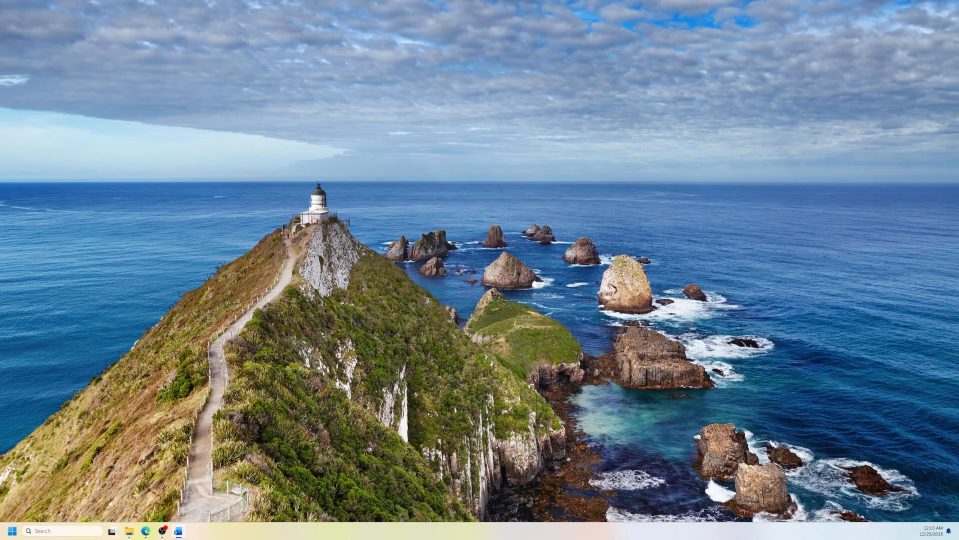
# - Search Windows for the Control Panel and open it
pyautogui.click(63, 530)
pyautogui.write('c')
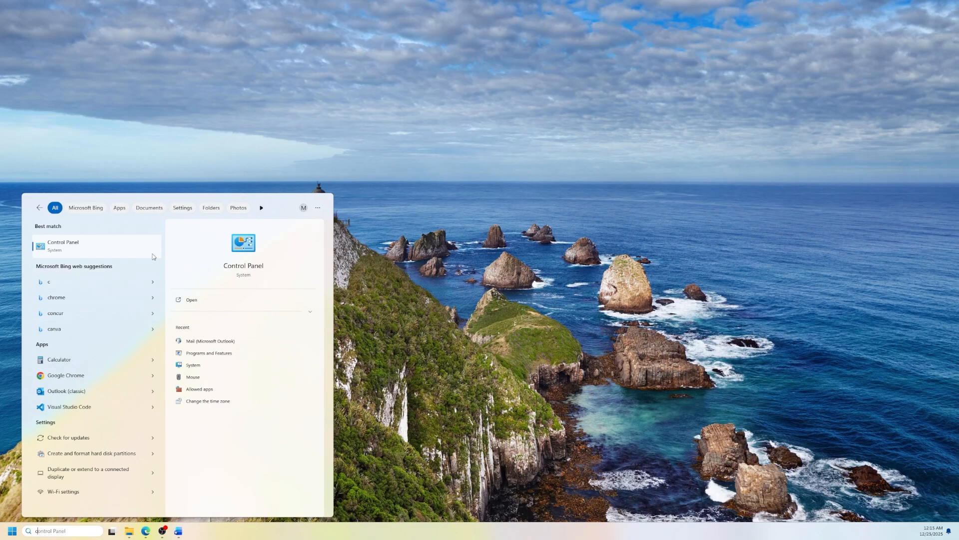
pyautogui.click(114, 250)
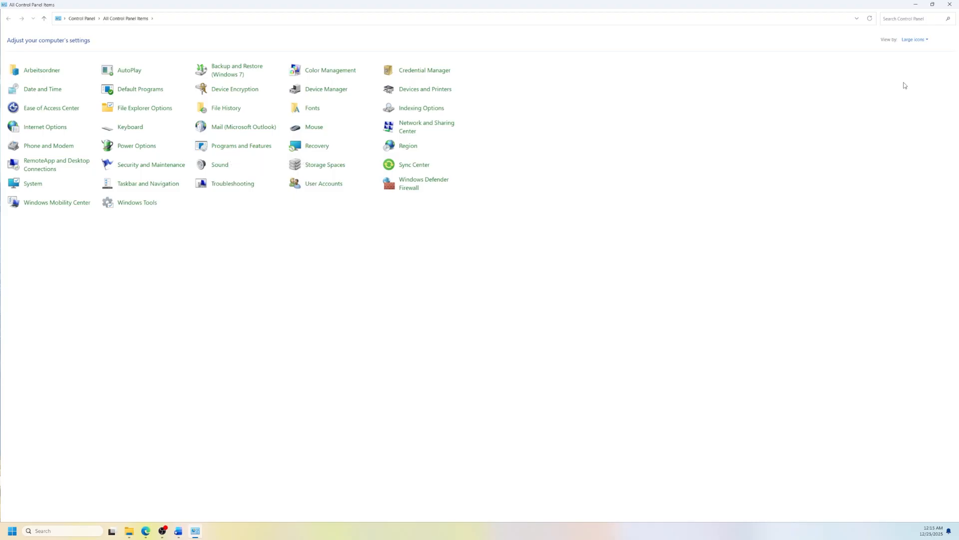
# - Show the Control Panel items as large icons and open Programs and Features
pyautogui.click(926, 40)
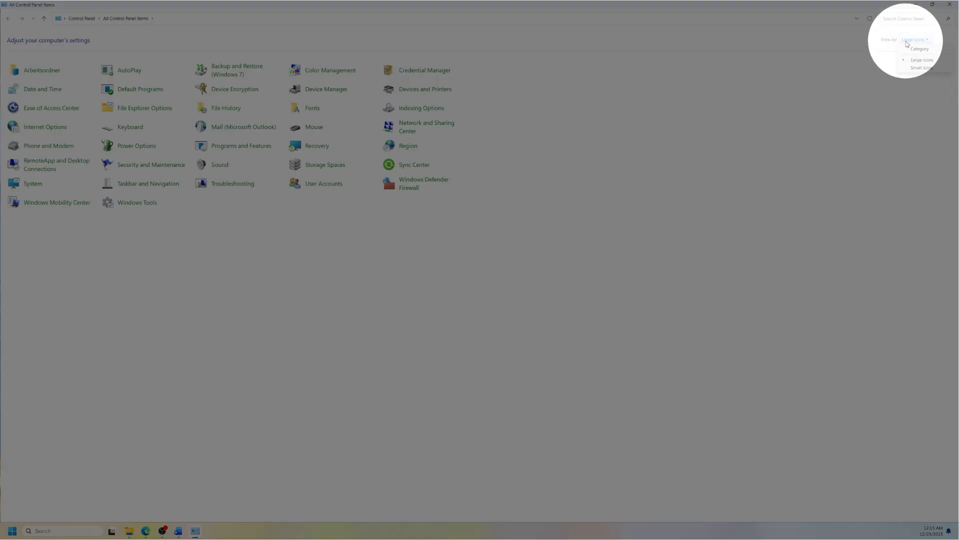
pyautogui.click(916, 60)
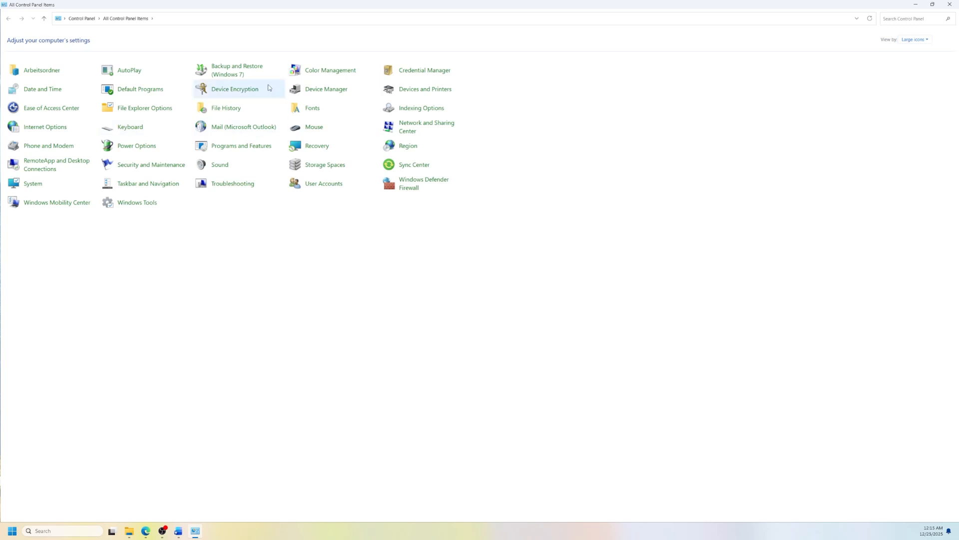
pyautogui.click(226, 149)
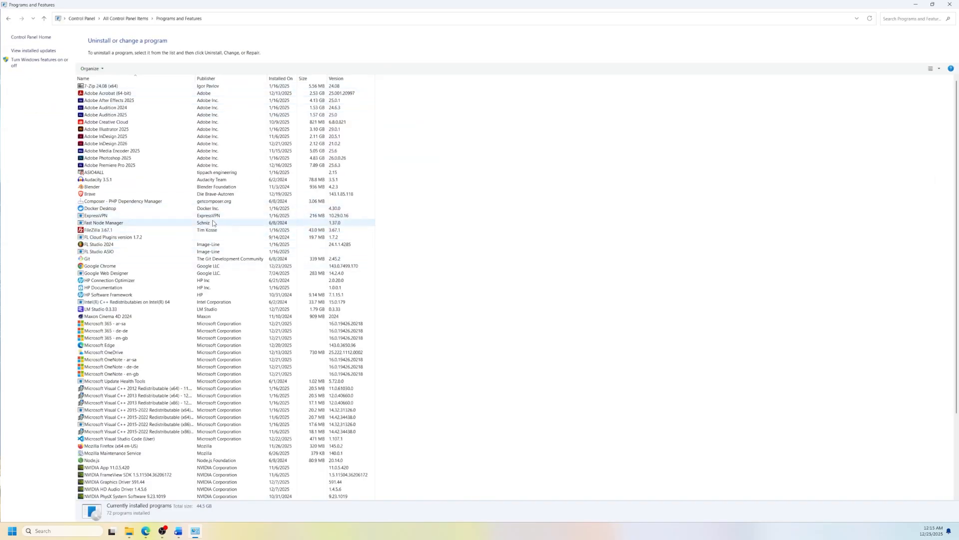
# - Open the repair options of the Microsoft 365 - en-gb installation, allowing the app to make changes to the device
pyautogui.scroll(-5, 116, 320)
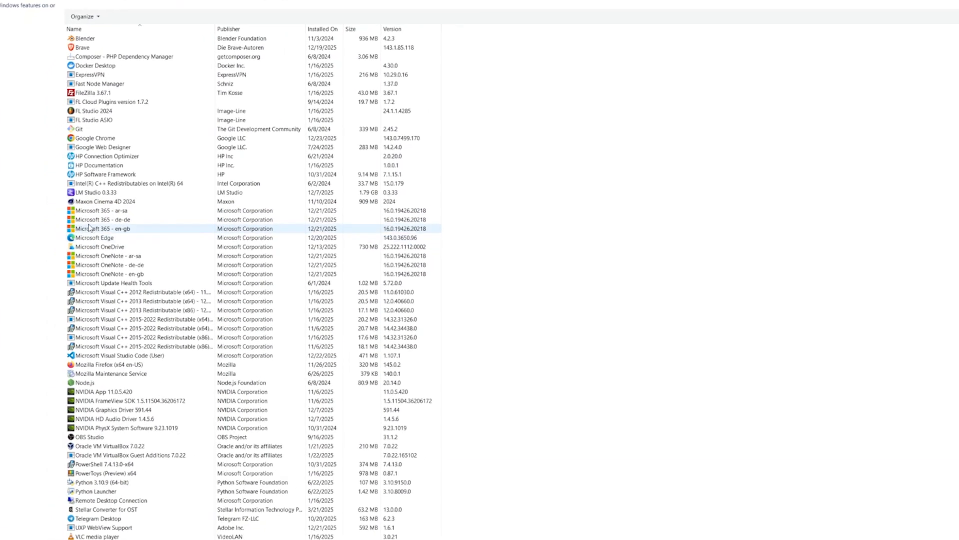
pyautogui.rightClick(84, 229)
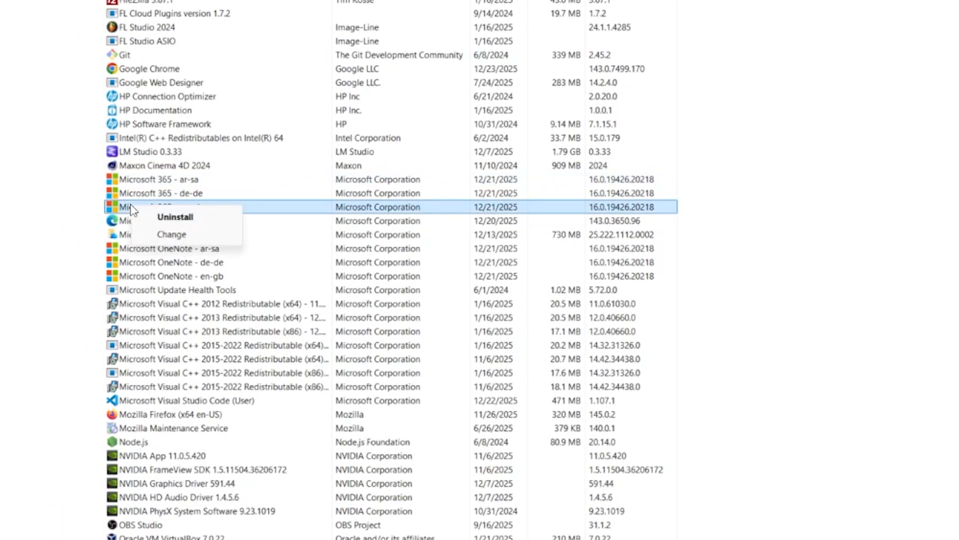
pyautogui.click(170, 235)
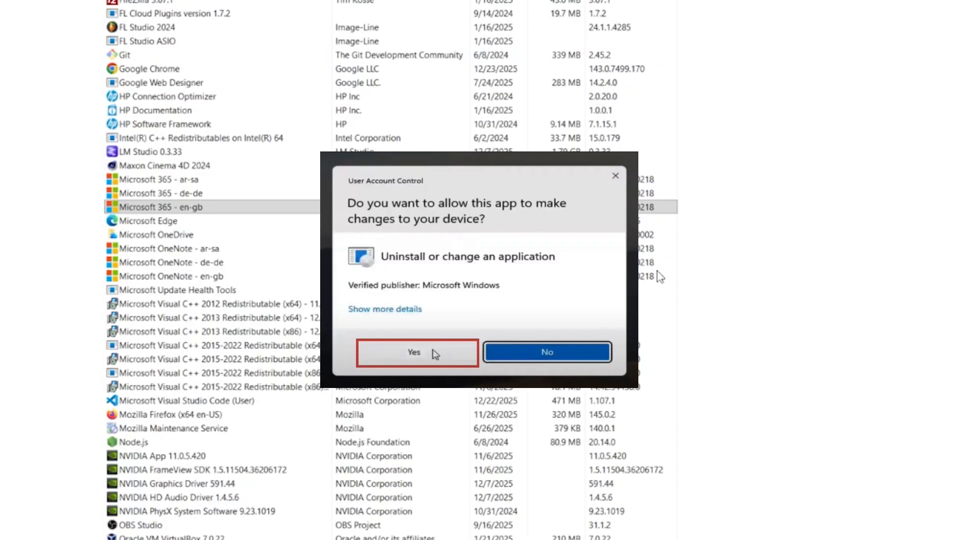
pyautogui.click(436, 354)
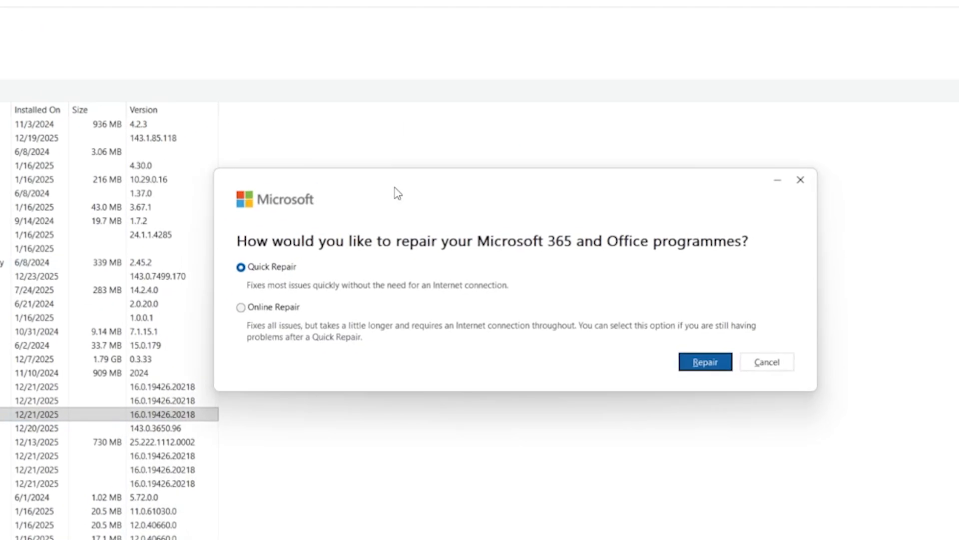
# - Move the repair dialog aside, continue with Quick Repair as far as its confirmation, and close it without starting the repair
pyautogui.moveTo(397, 193); pyautogui.dragTo(329, 208)
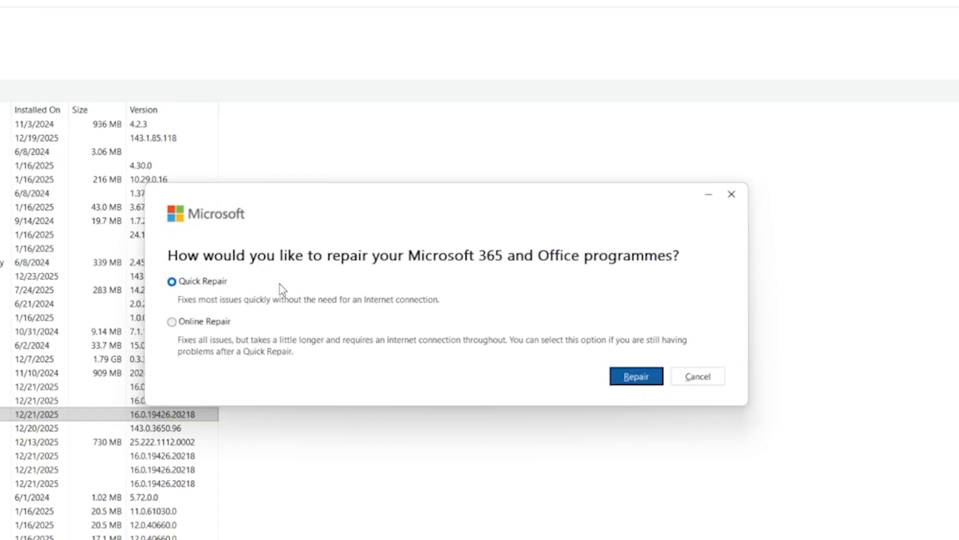
pyautogui.click(622, 381)
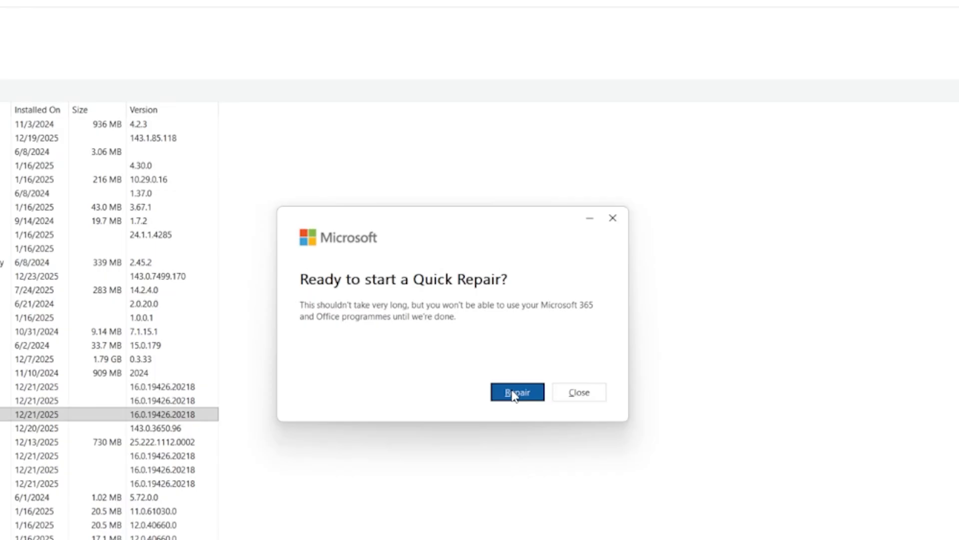
pyautogui.click(579, 396)
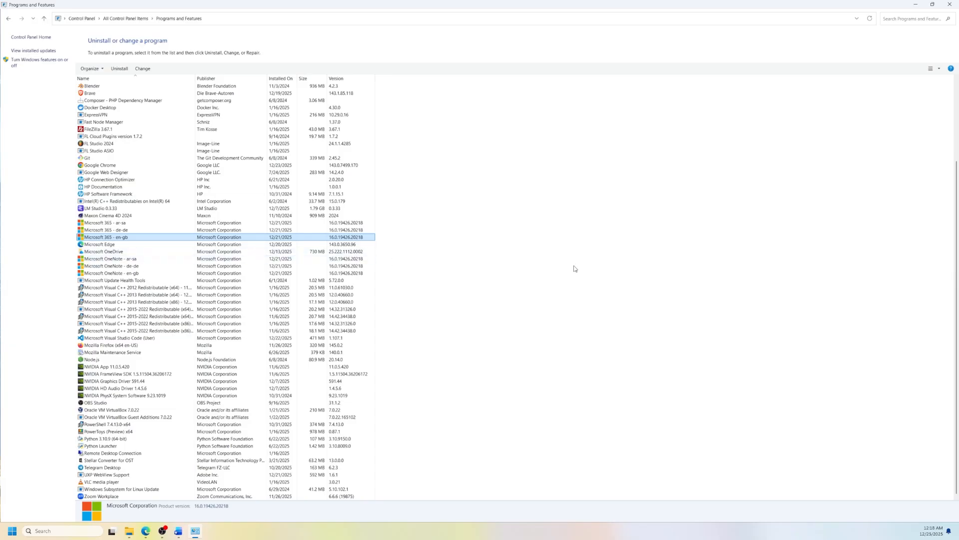
# - Minimise the Control Panel, switch to File Explorer at AppData\Local\Microsoft\Outlook, and display the folder's full path
pyautogui.click(915, 5)
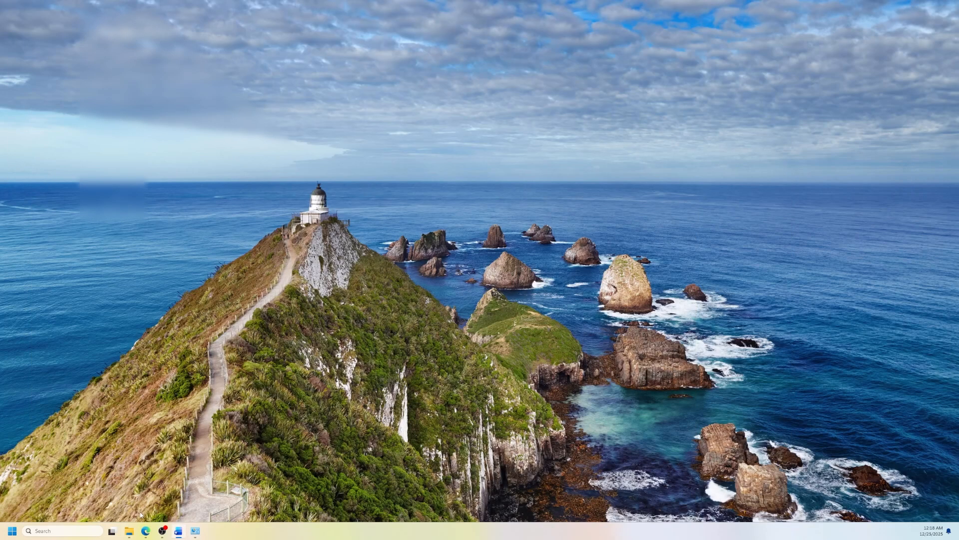
pyautogui.click(129, 530)
pyautogui.click(227, 250)
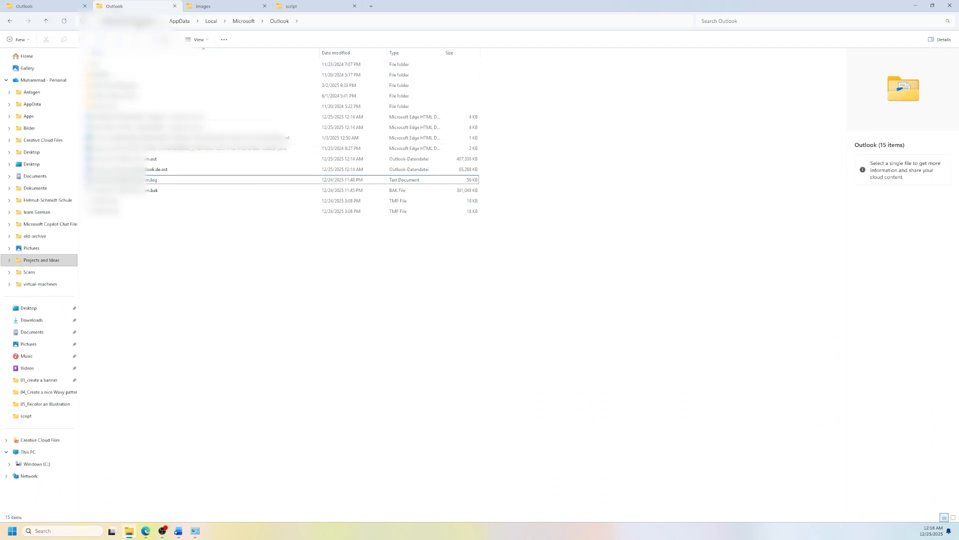
pyautogui.click(313, 21)
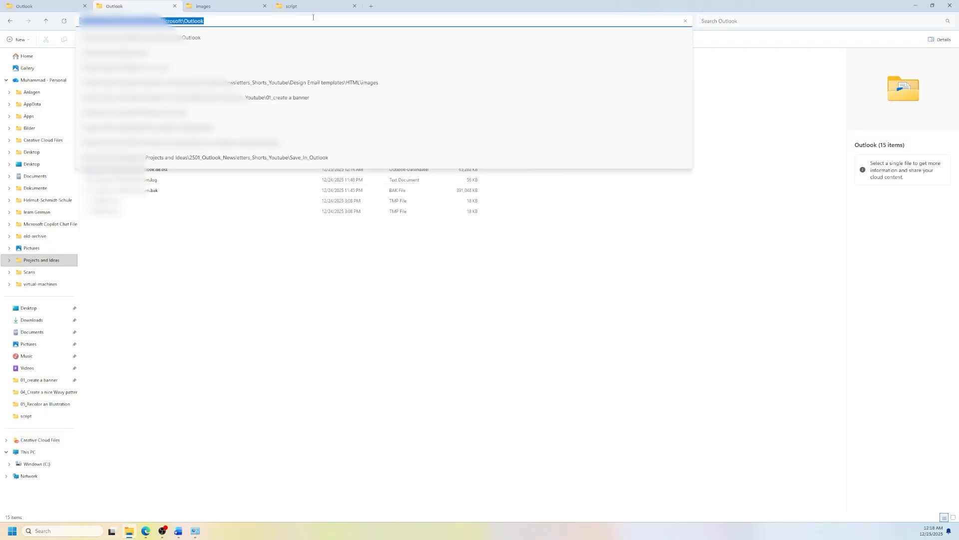
pyautogui.click(269, 20)
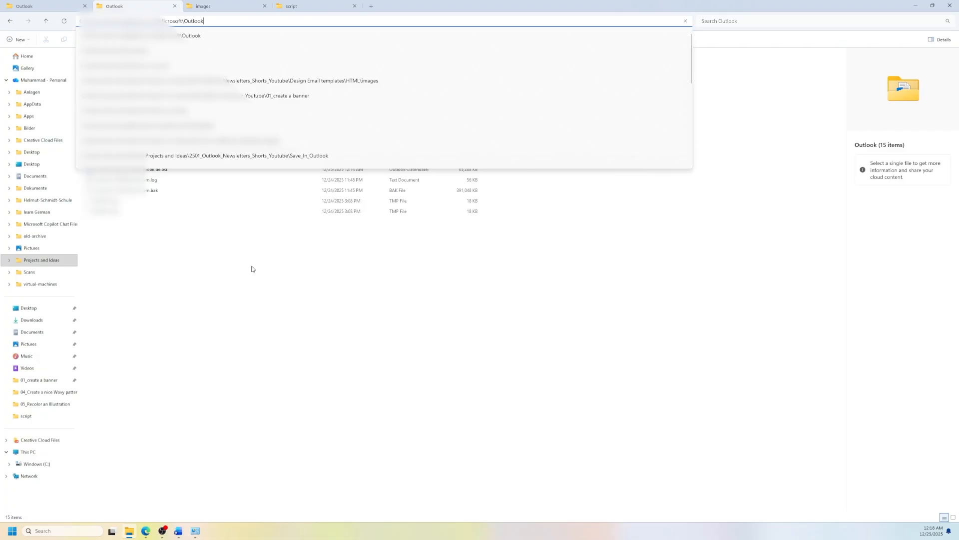
pyautogui.click(257, 291)
# - Inspect the two .ost data files in the Outlook folder one after the other, then clear the selection
pyautogui.click(117, 172)
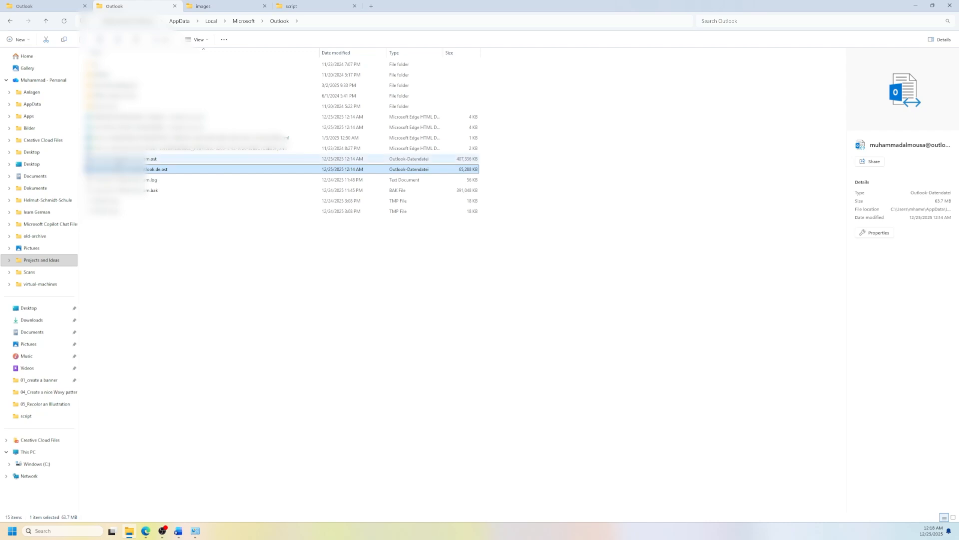
pyautogui.click(125, 158)
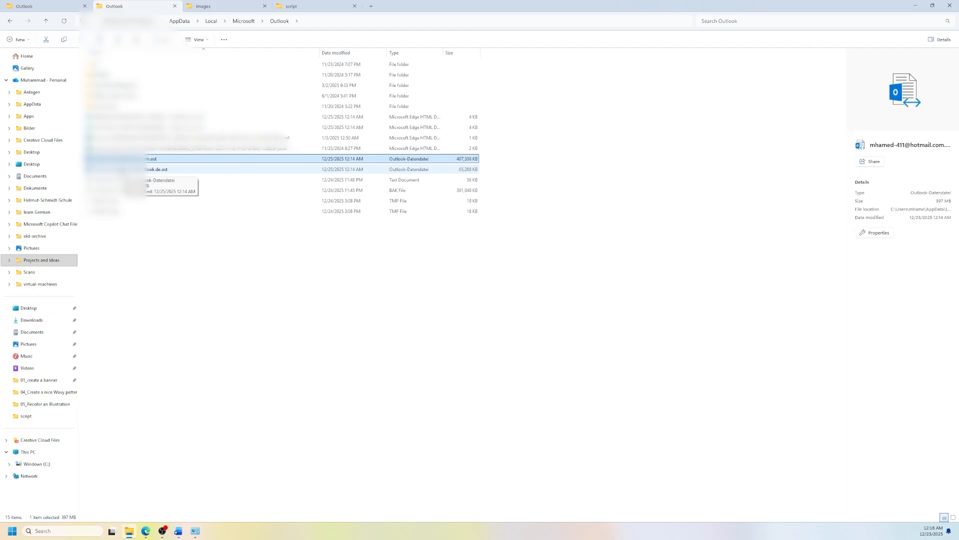
pyautogui.click(183, 250)
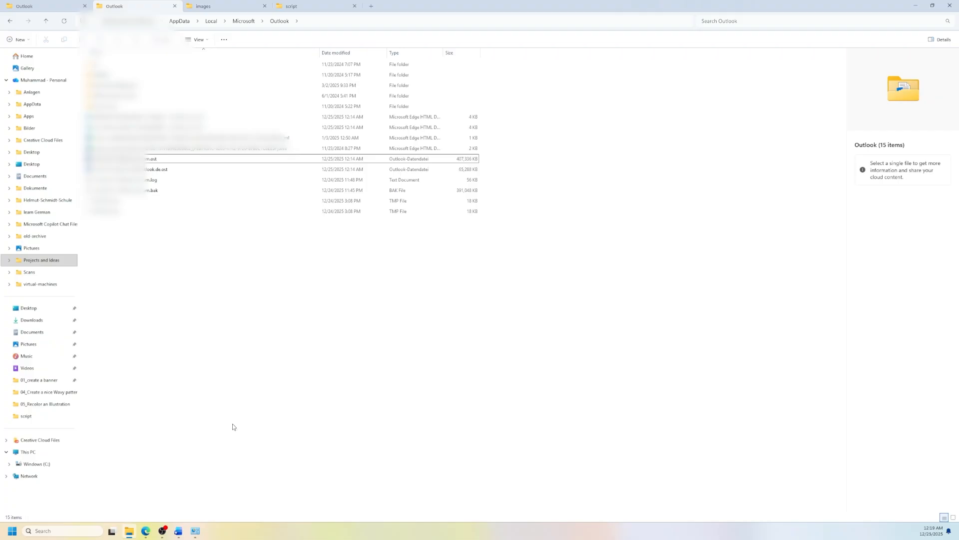
# - Return to the Control Panel, open the Mail (Microsoft Outlook) setup, and show the list of profiles
pyautogui.click(194, 531)
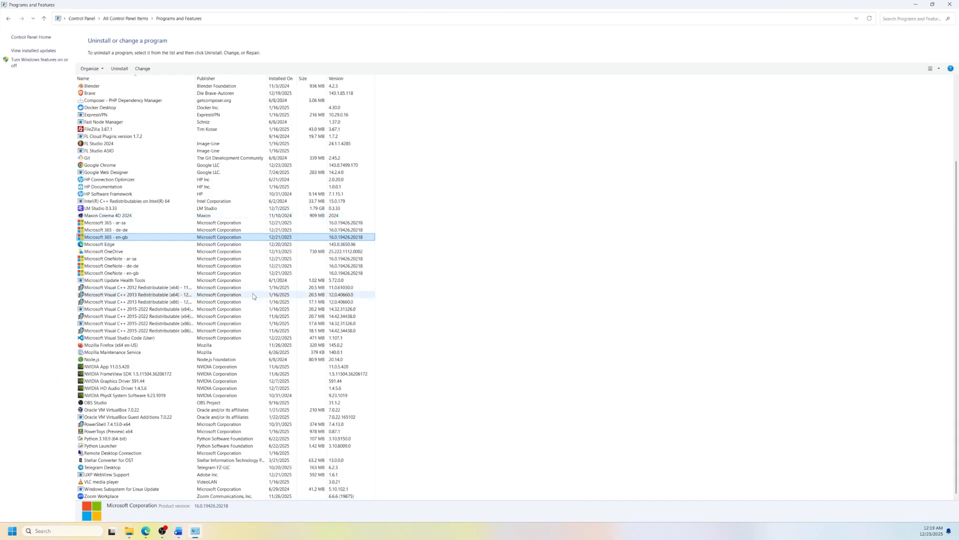
pyautogui.click(13, 21)
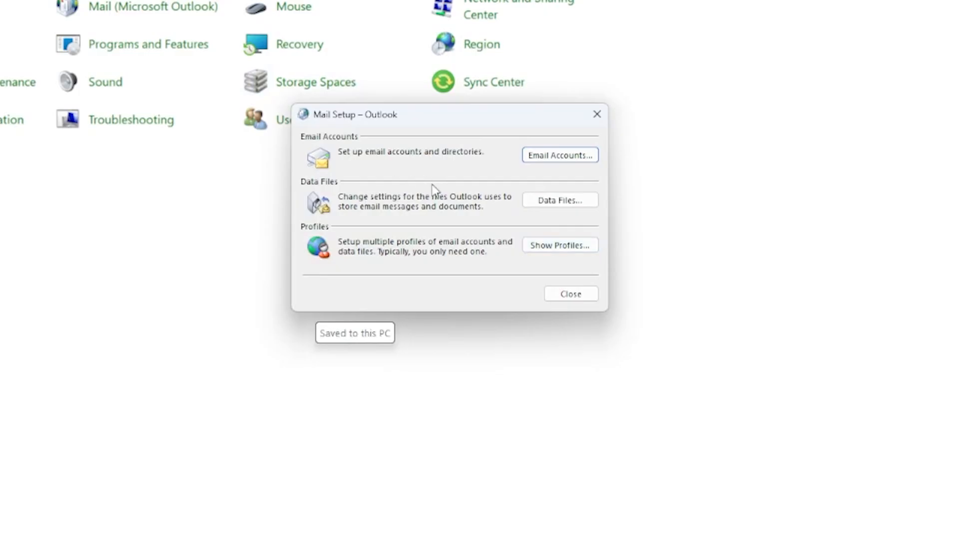
pyautogui.click(560, 247)
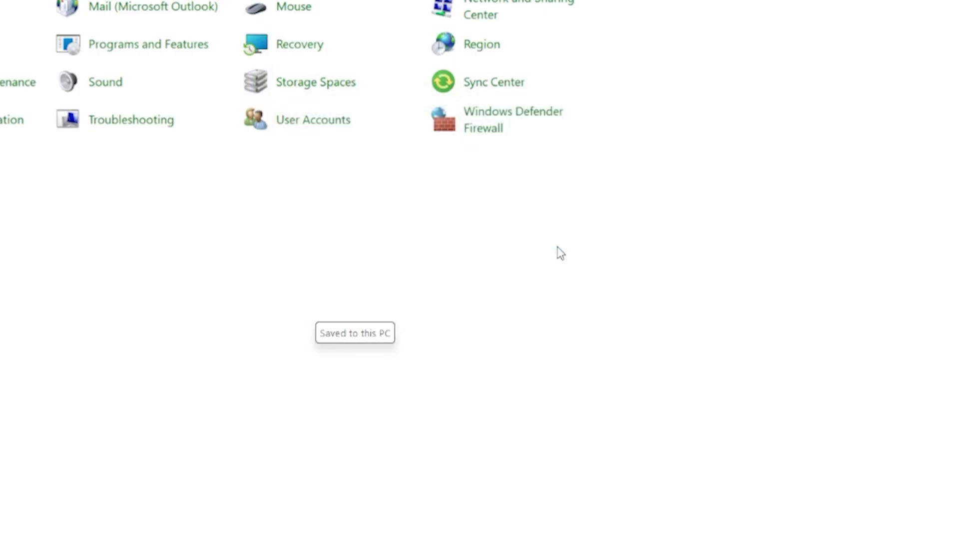
pyautogui.moveTo(568, 84); pyautogui.dragTo(609, 44)
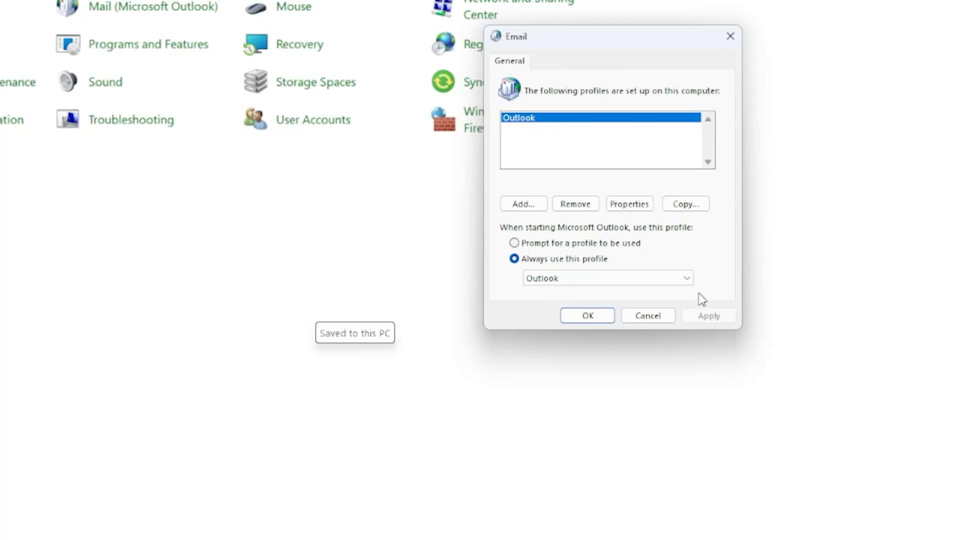
# - Examine the Outlook profile's email accounts and data files through its properties, and close the Mail Setup dialog
pyautogui.click(620, 205)
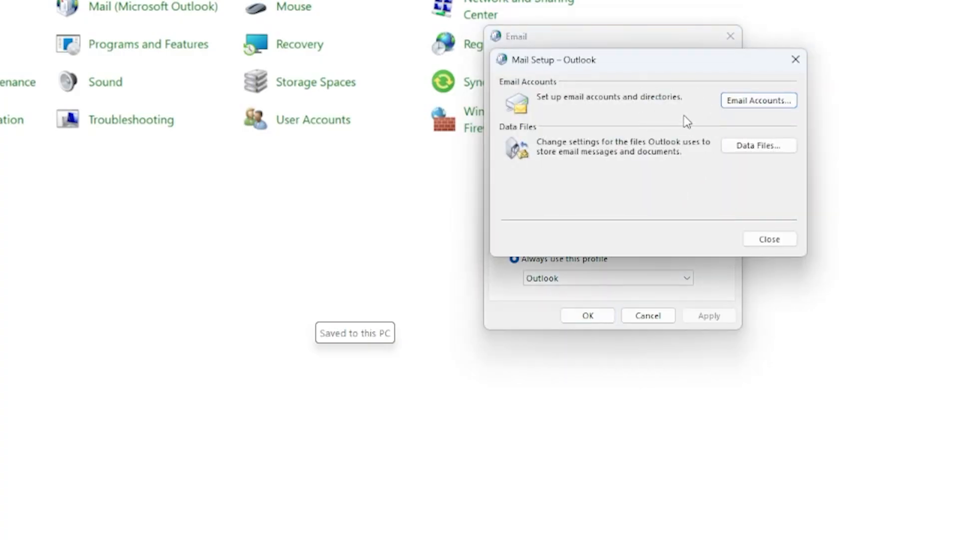
pyautogui.click(749, 109)
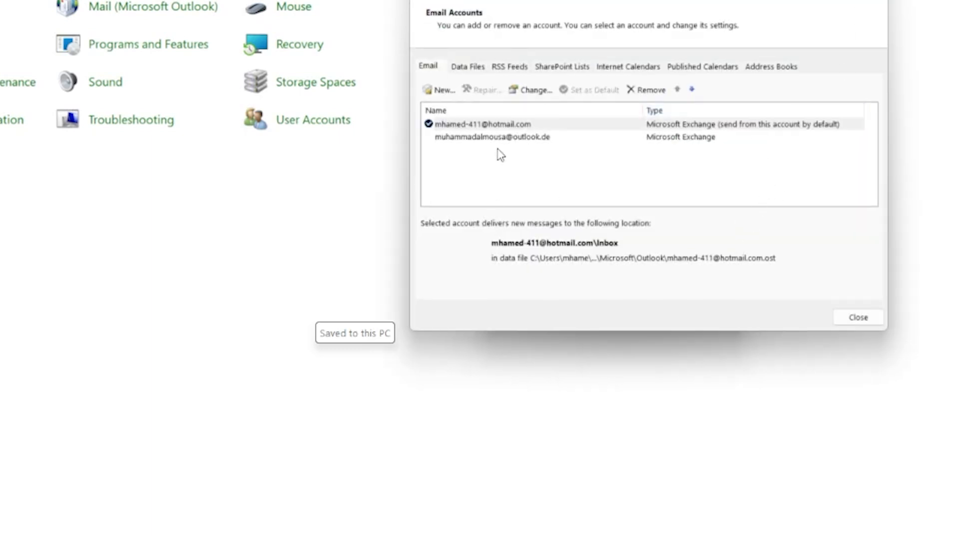
pyautogui.click(878, 0)
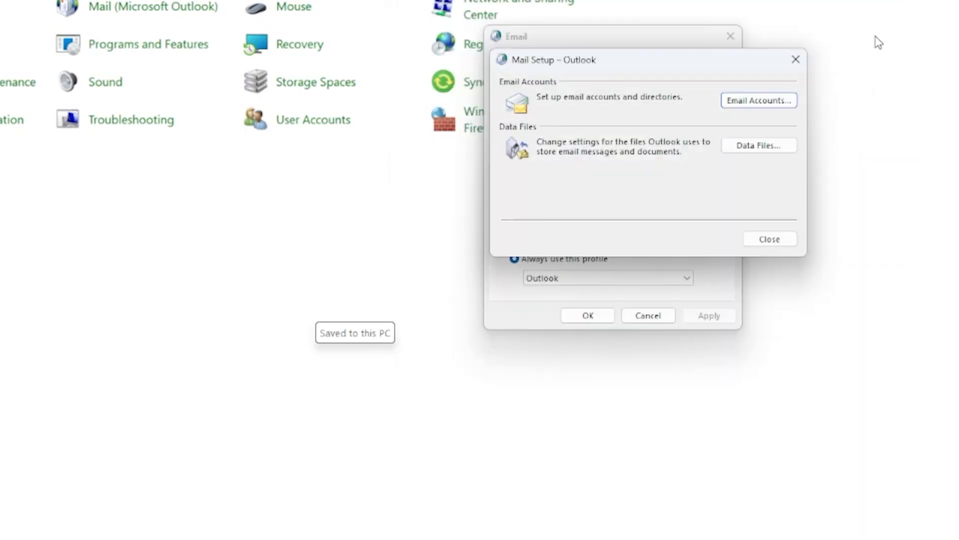
pyautogui.click(759, 146)
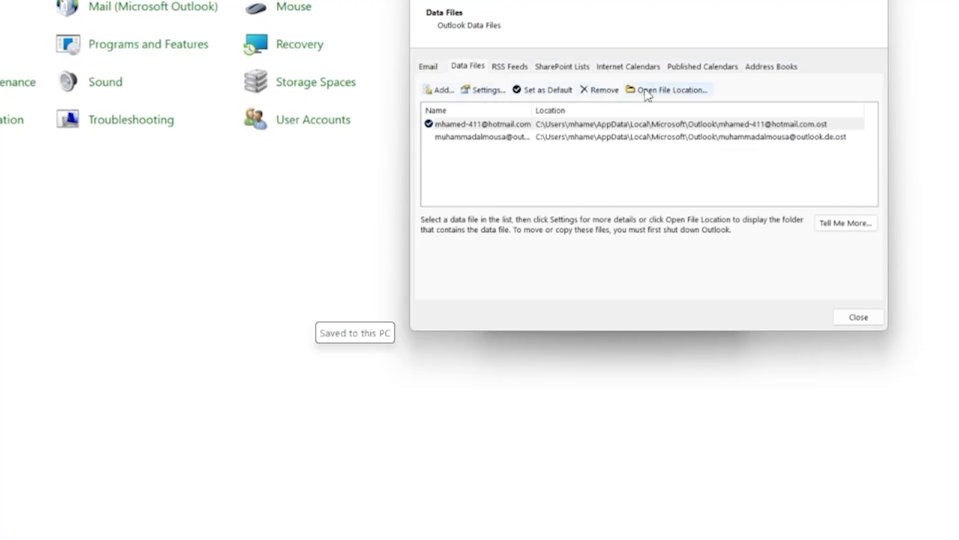
pyautogui.click(871, 317)
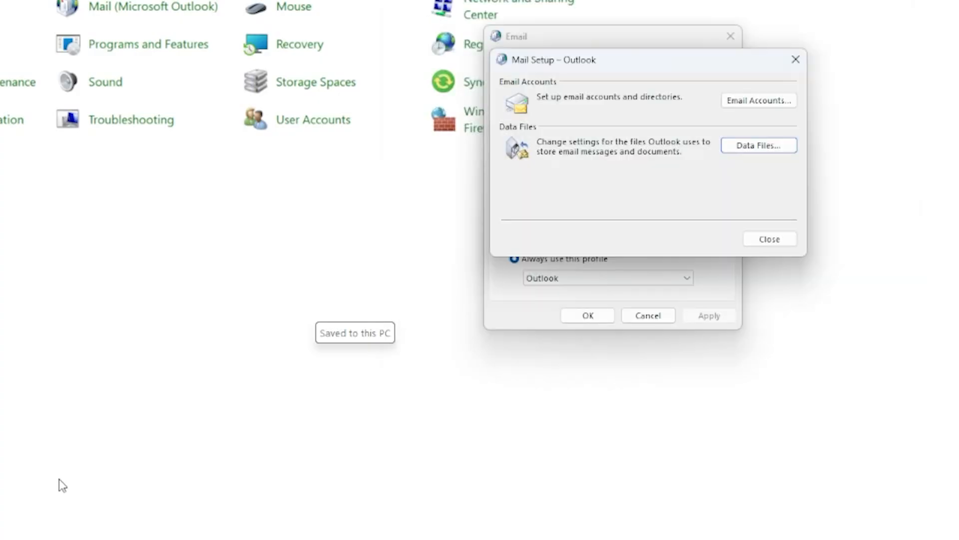
pyautogui.click(757, 239)
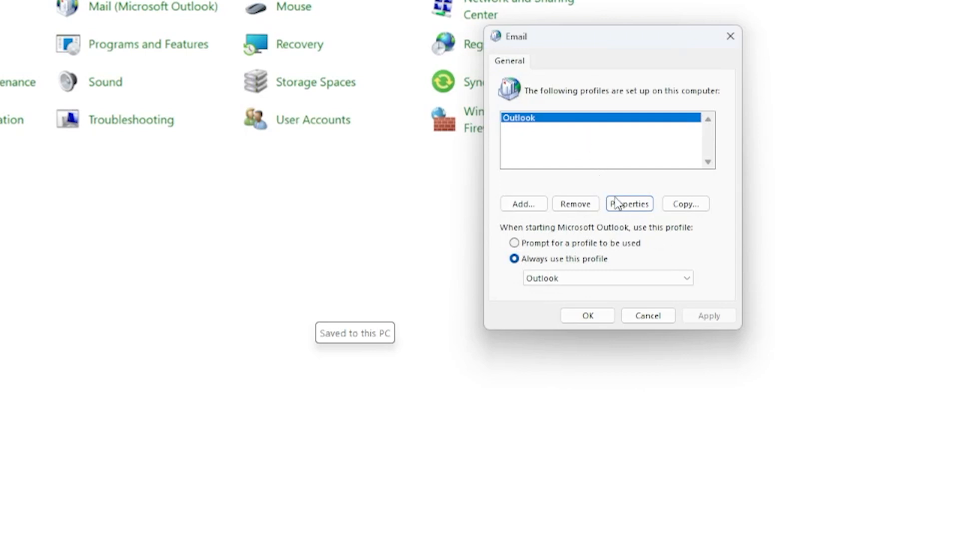
# - Reopen the Outlook profile's email accounts, select the default account, and close the mail dialogs
pyautogui.click(630, 205)
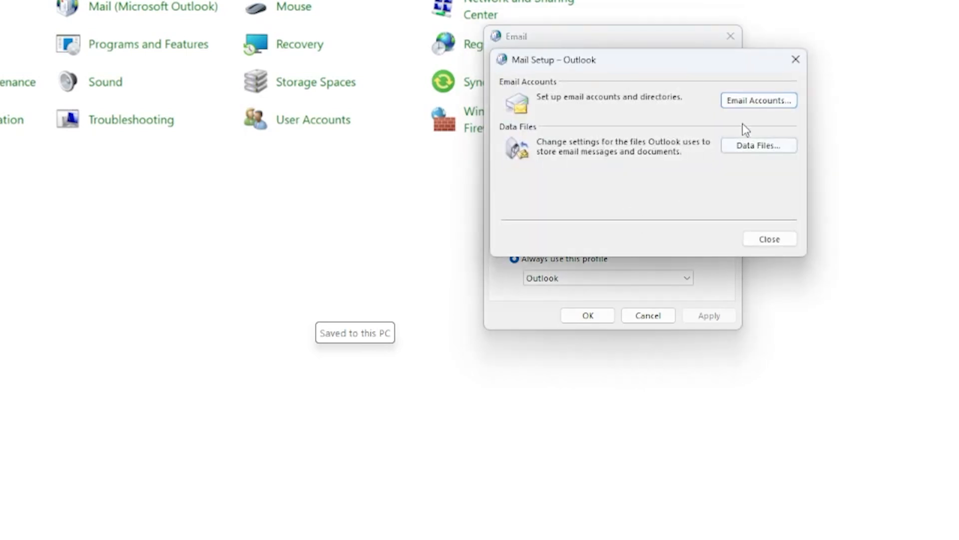
pyautogui.click(746, 101)
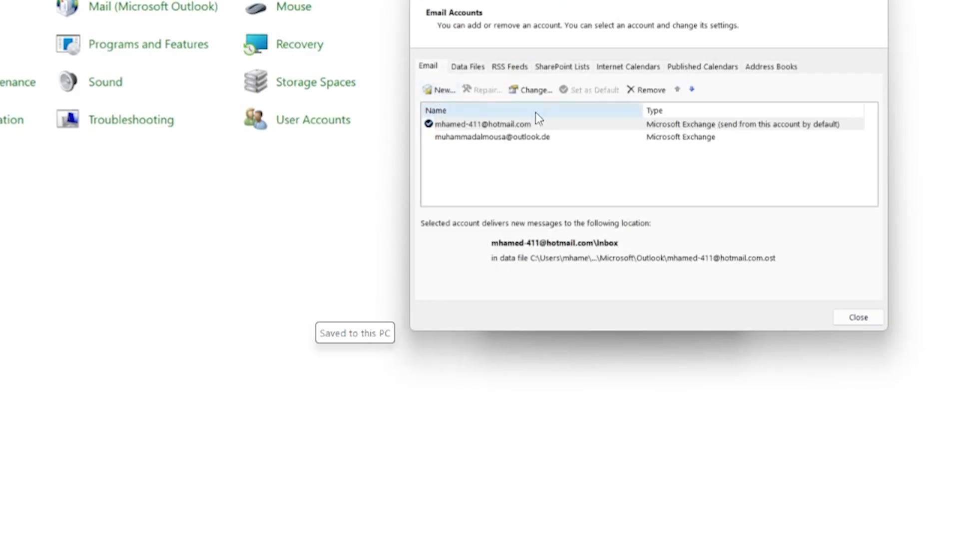
pyautogui.click(528, 124)
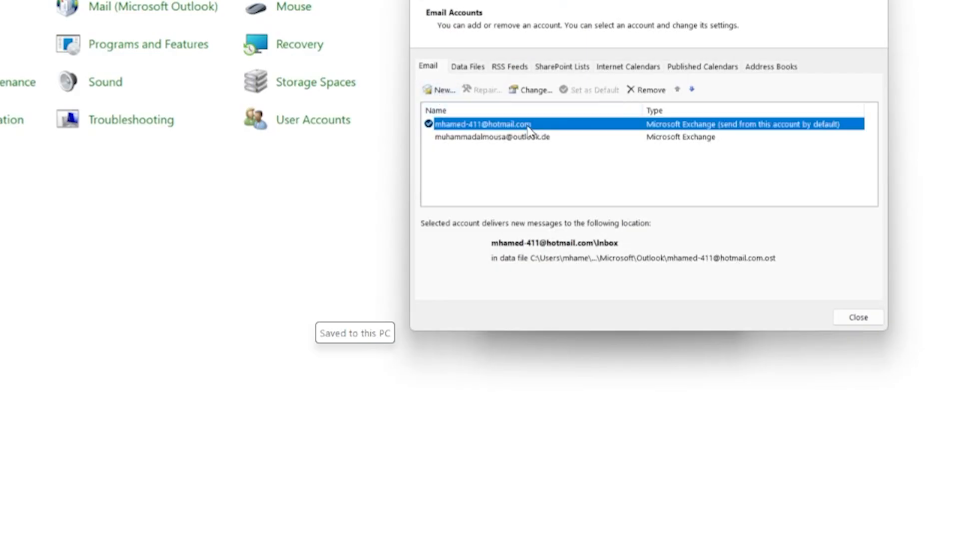
pyautogui.click(865, 320)
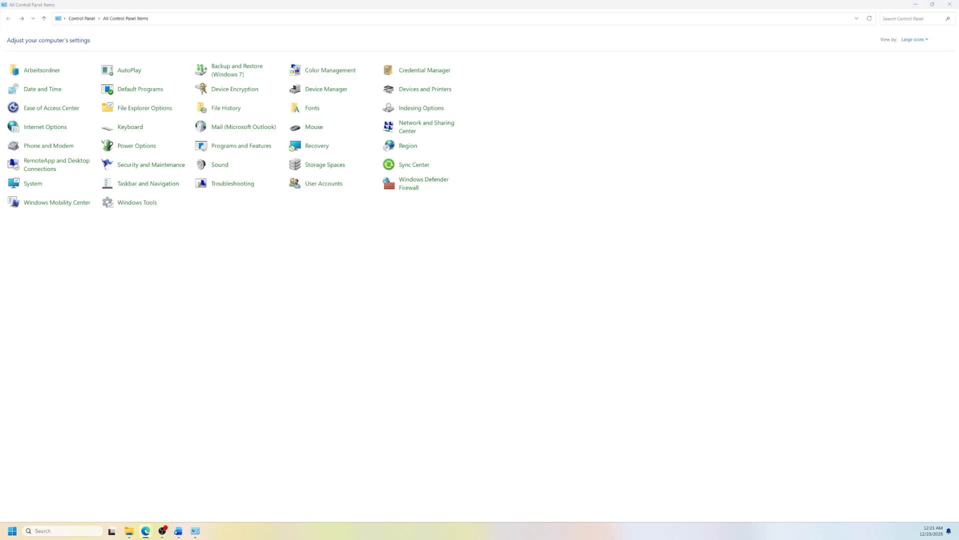
# - Minimize the Control Panel and open the folder C:\Program Files\Microsoft Office\root\Office16\ in File Explorer
pyautogui.click(916, 4)
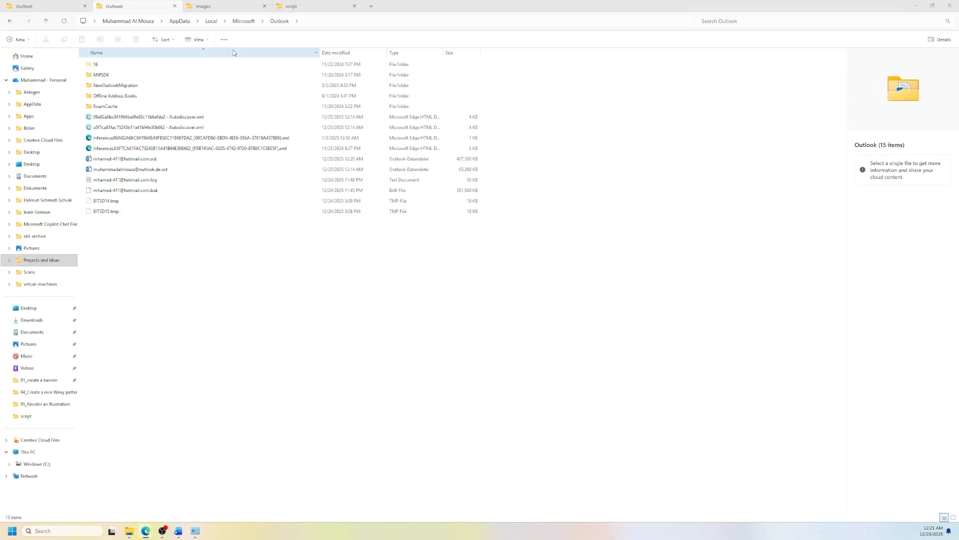
pyautogui.click(320, 21)
pyautogui.click(321, 21)
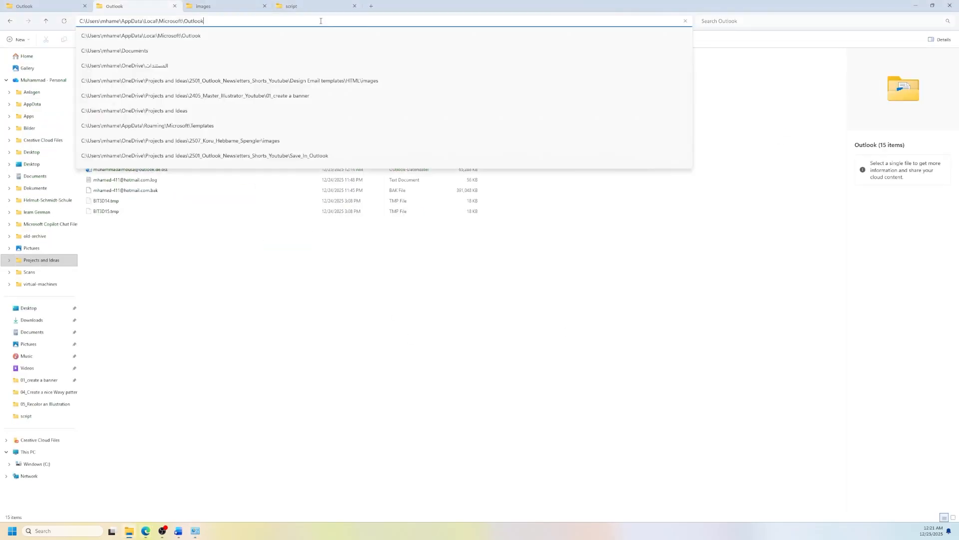
pyautogui.write('C:\\Program Files\\Microsoft Office\\root\\Office16\\')
pyautogui.moveTo(321, 21); pyautogui.dragTo(76, 21)
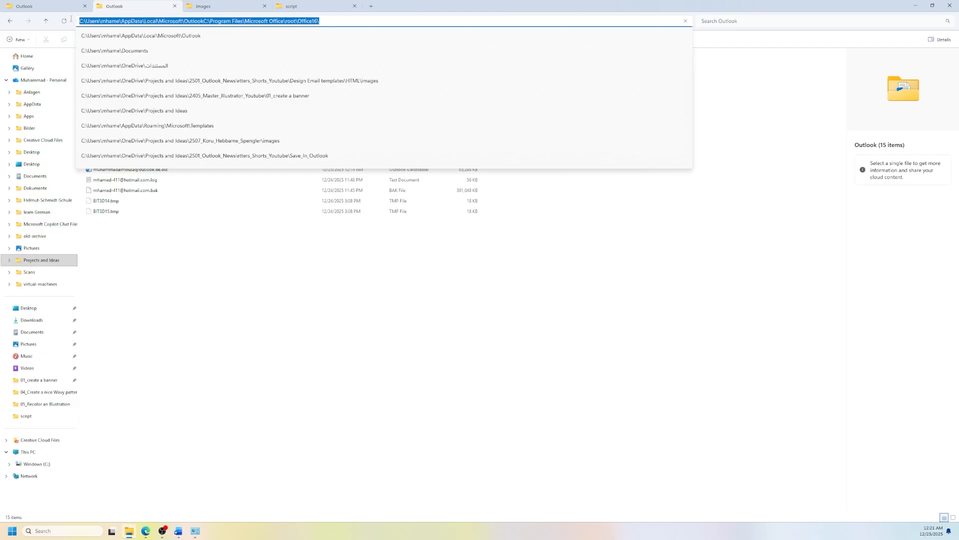
pyautogui.write('C:\\Program Files\\Microsoft Office\\root\\Office16\\')
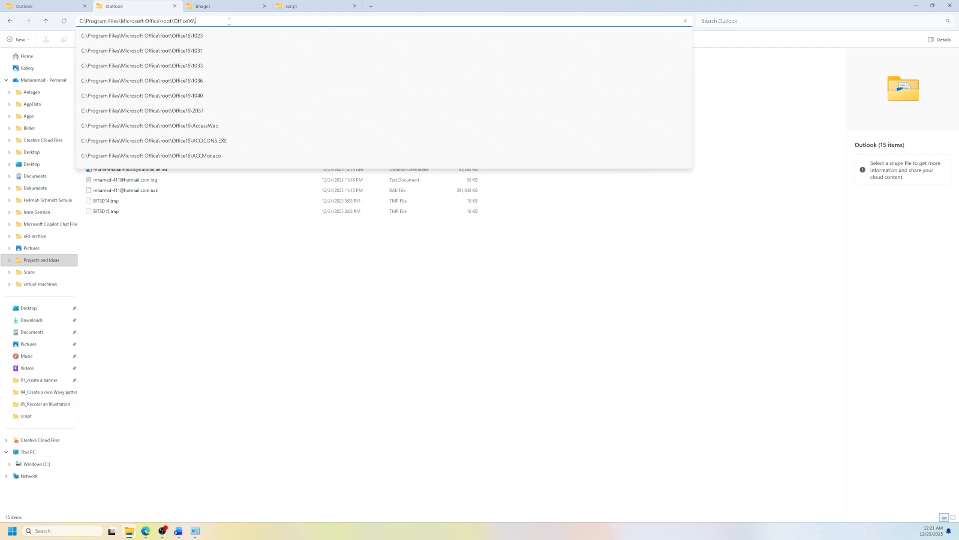
pyautogui.press('Return')
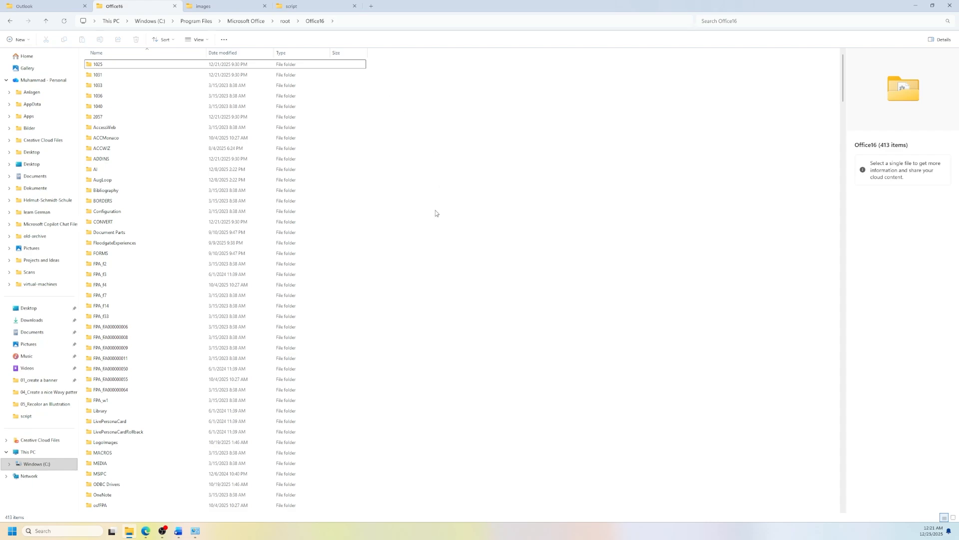
# - Locate SCANPST.EXE in the Office16 folder, launch it, and close the Inbox Repair Tool
pyautogui.scroll(-7, 190, 274)
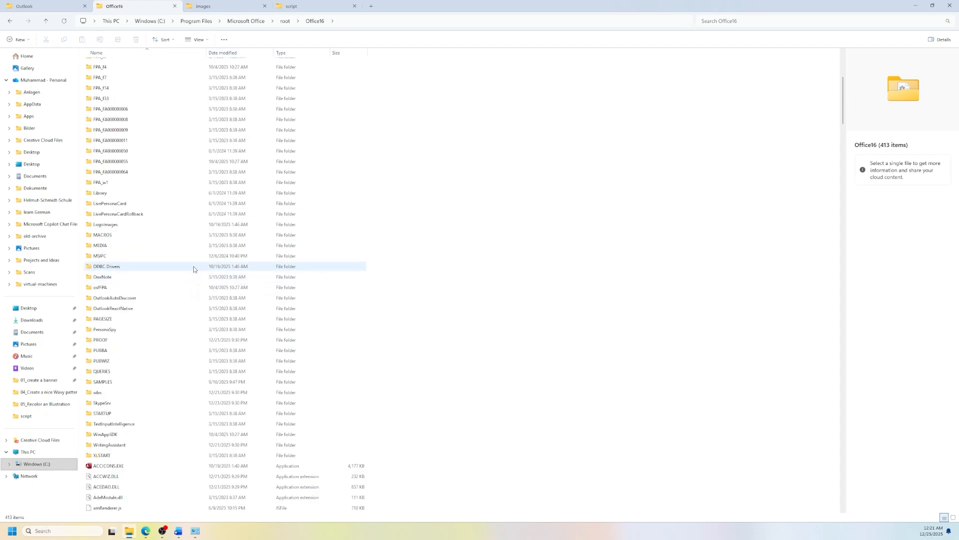
pyautogui.scroll(-5, 172, 227)
pyautogui.scroll(-20, 169, 235)
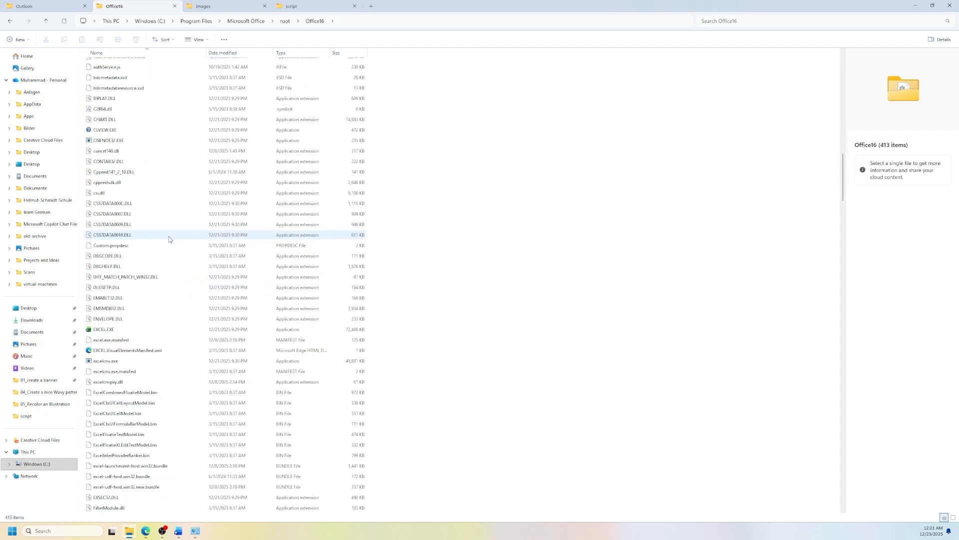
pyautogui.scroll(-20, 170, 259)
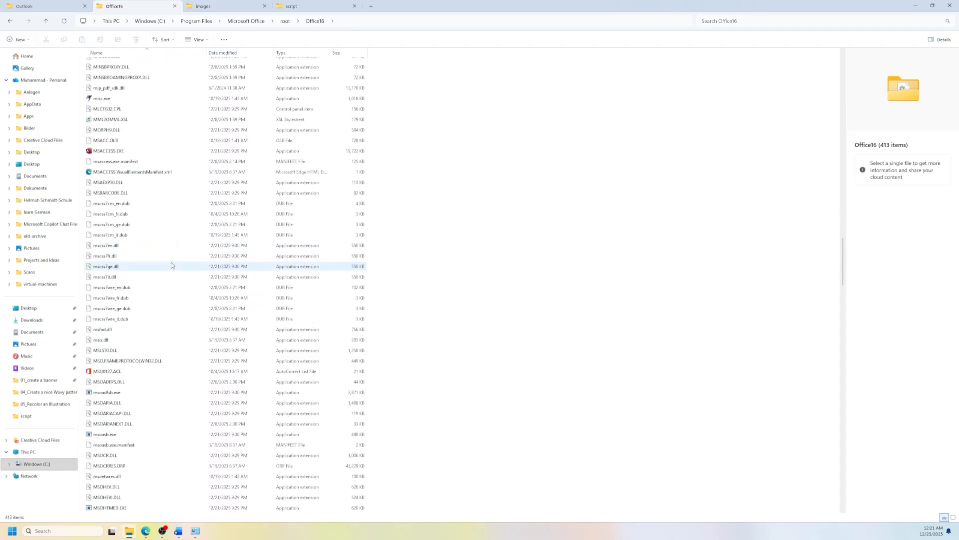
pyautogui.scroll(-20, 173, 274)
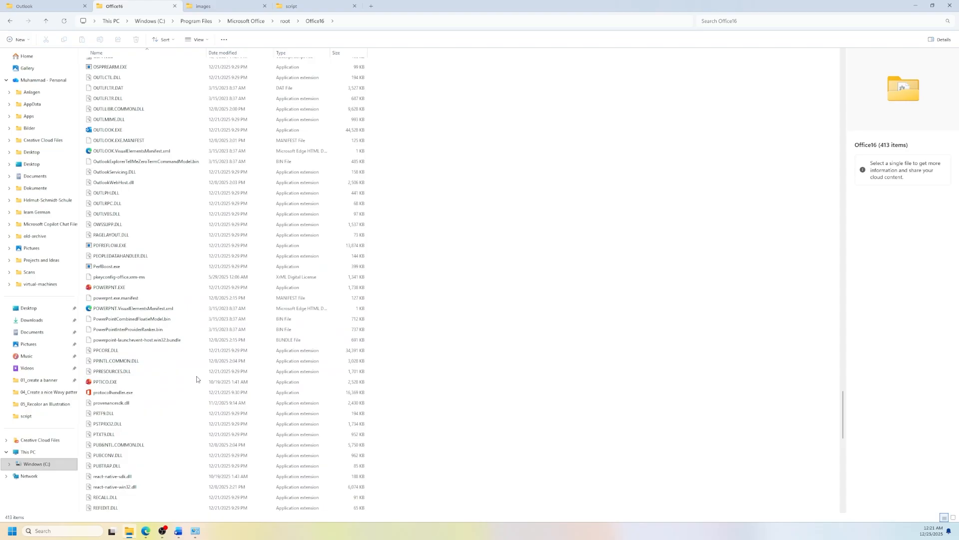
pyautogui.scroll(-7, 196, 379)
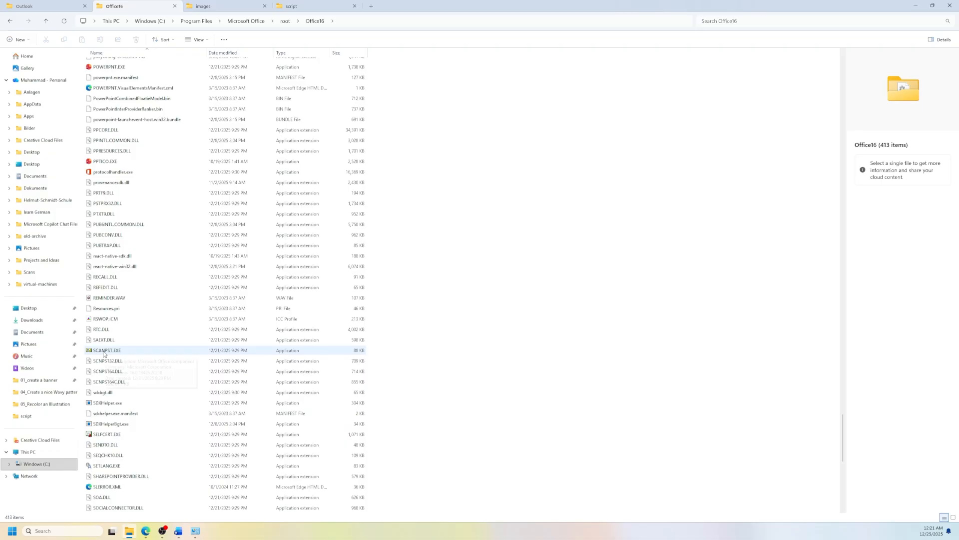
pyautogui.doubleClick(103, 352)
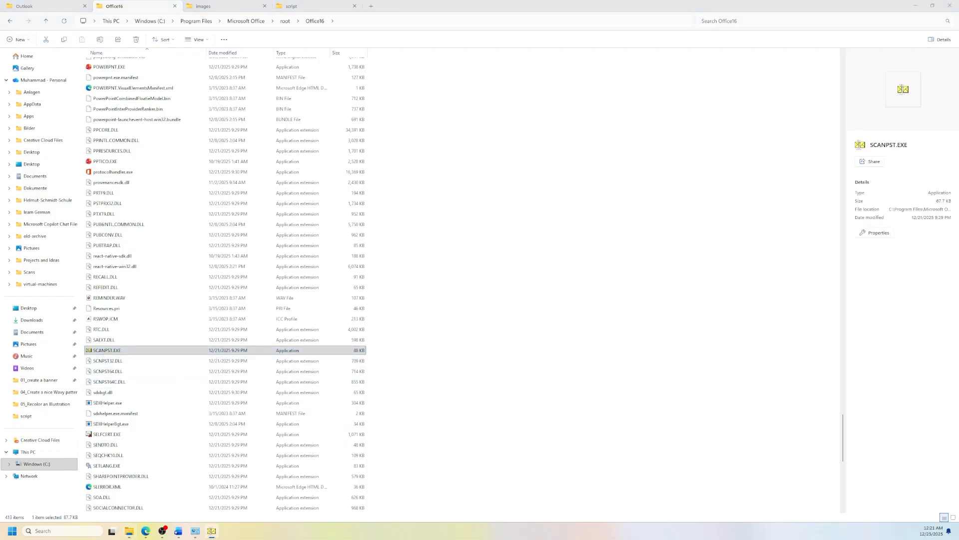
pyautogui.moveTo(34, 338); pyautogui.dragTo(459, 261)
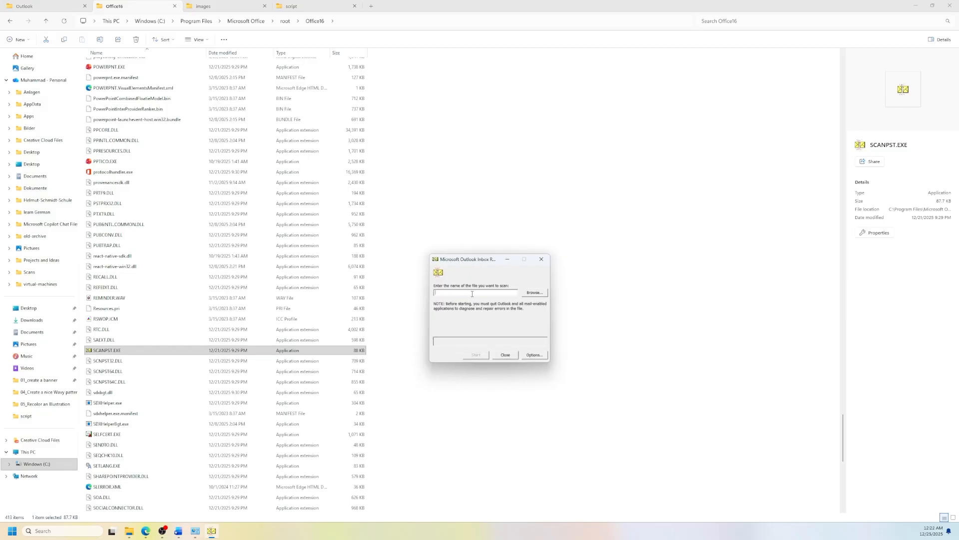
pyautogui.click(540, 260)
# - Launch the Inbox Repair Tool directly from the path C:\Program Files\Microsoft Office\root\Office16\SCANPST.EXE and reposition its window
pyautogui.hotkey('alt', 'Tab')
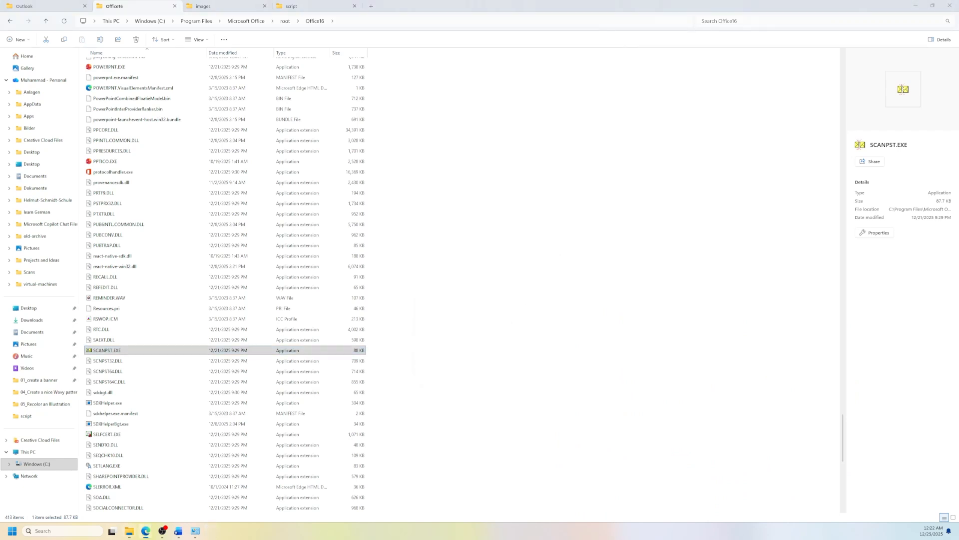
pyautogui.click(357, 22)
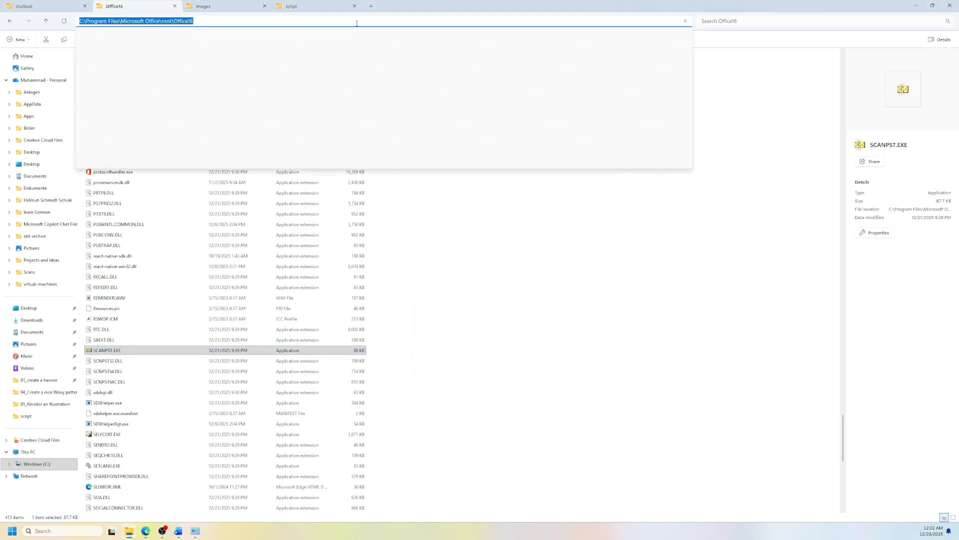
pyautogui.write('C:\\Program Files\\Microsoft Office\\root\\Office16\\SCANPST.EXE')
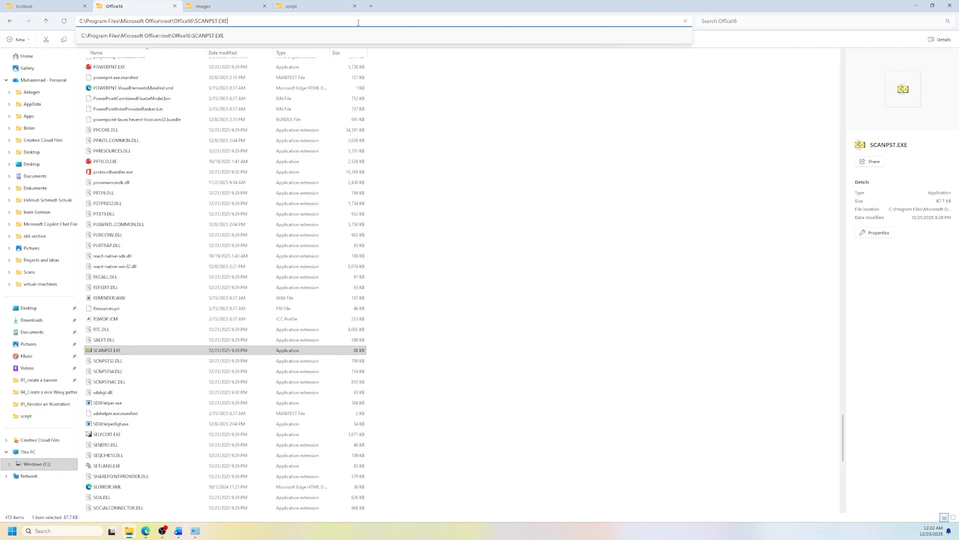
pyautogui.press('Return')
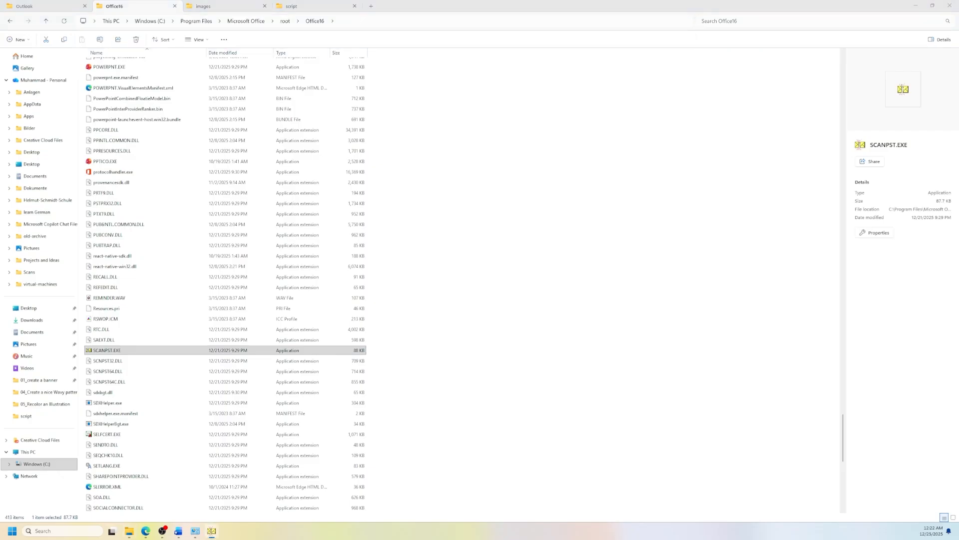
pyautogui.moveTo(482, 326); pyautogui.dragTo(499, 299)
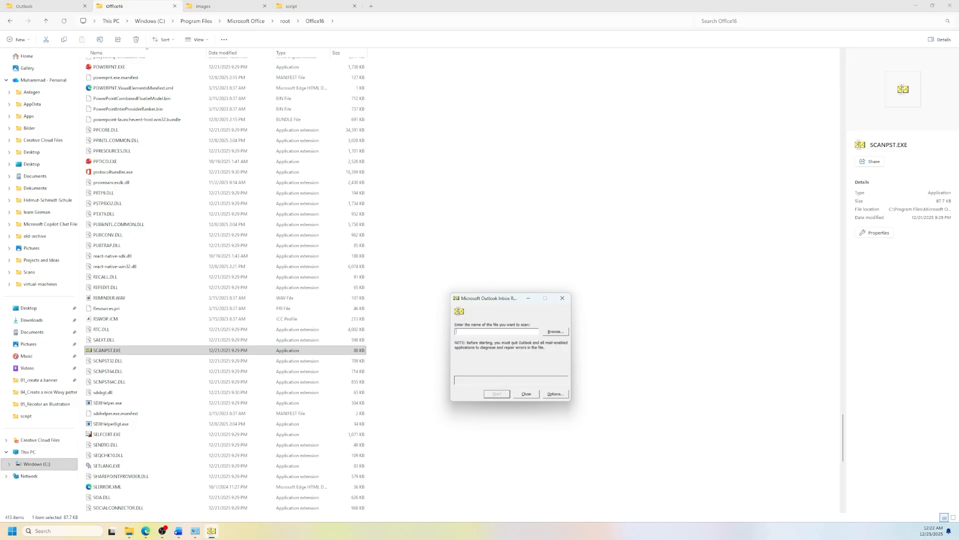
# - Return to the Control Panel, open the Outlook mail profile's data files, and select the default account's data file
pyautogui.moveTo(195, 534)
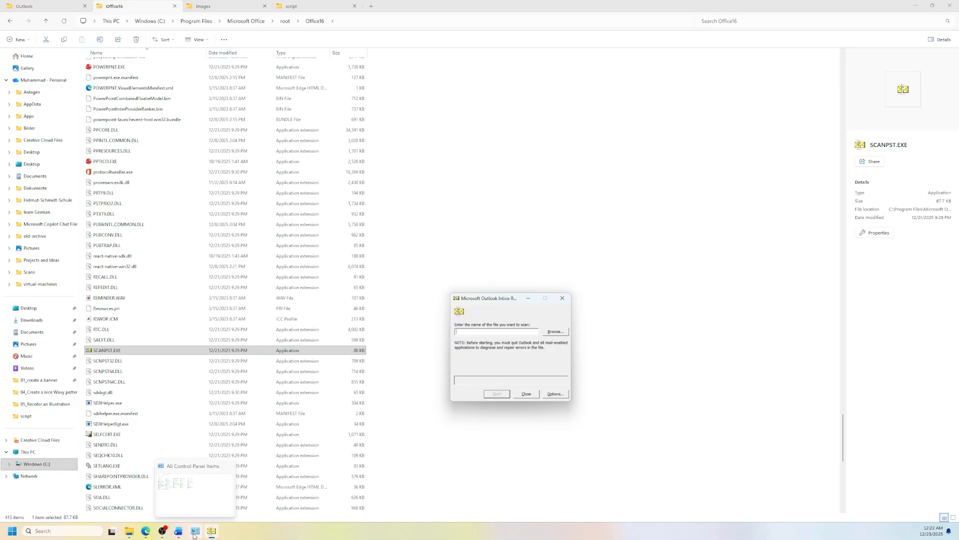
pyautogui.click(195, 531)
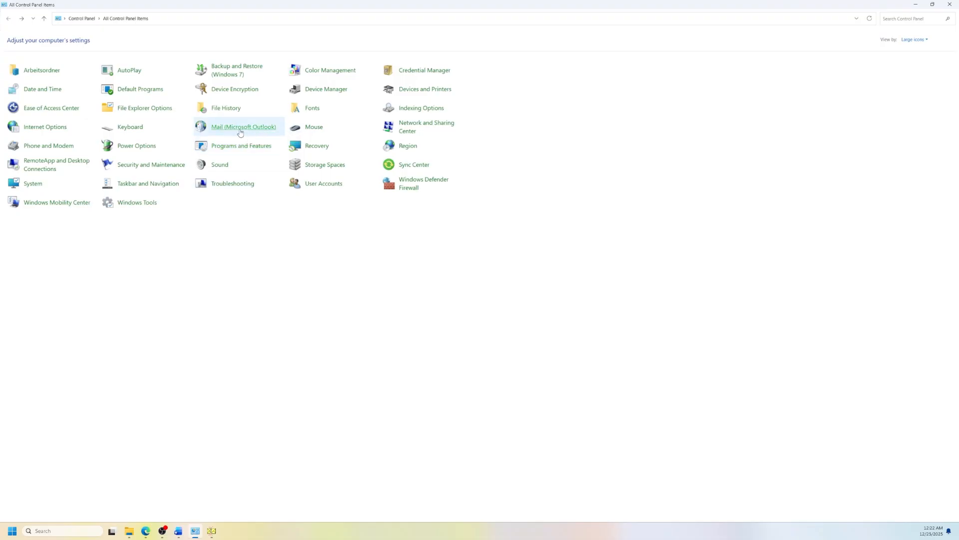
pyautogui.click(240, 132)
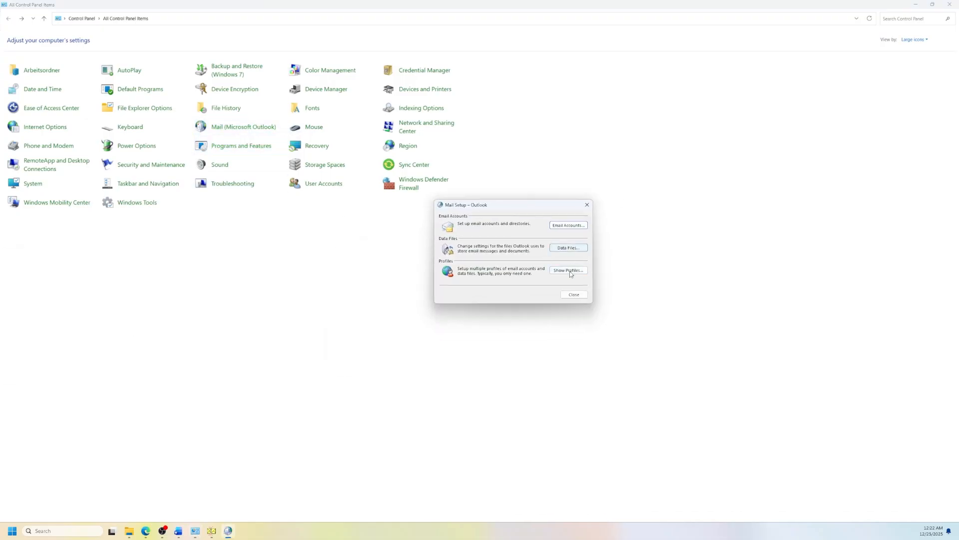
pyautogui.click(570, 274)
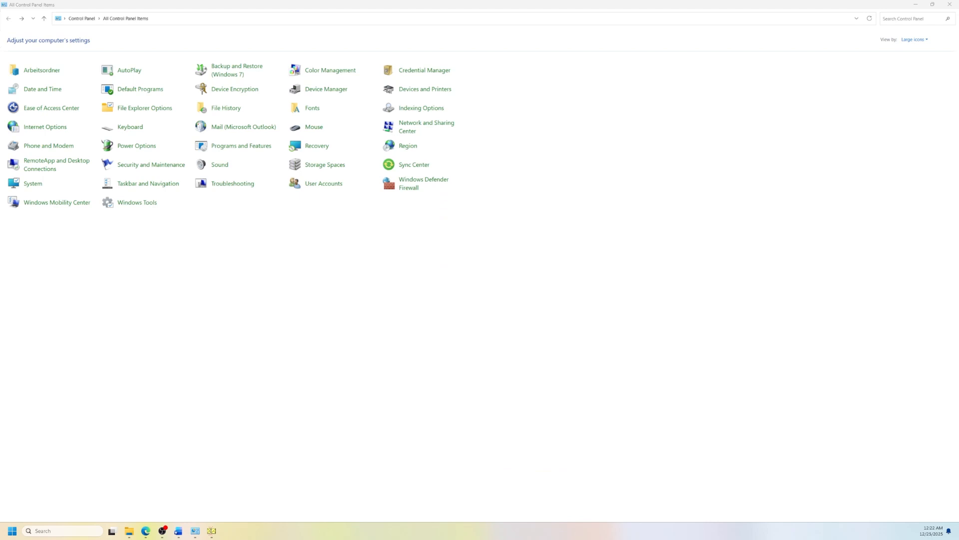
pyautogui.click(576, 290)
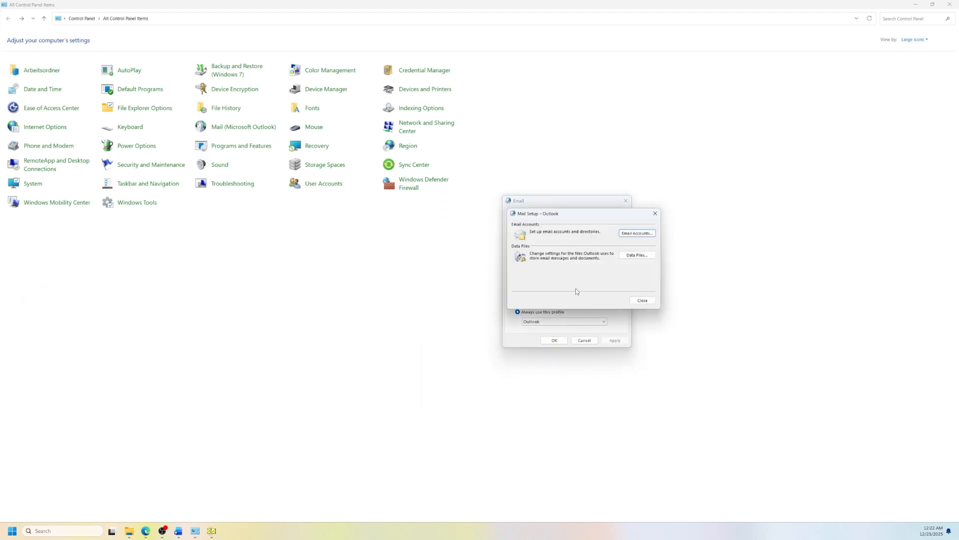
pyautogui.click(641, 256)
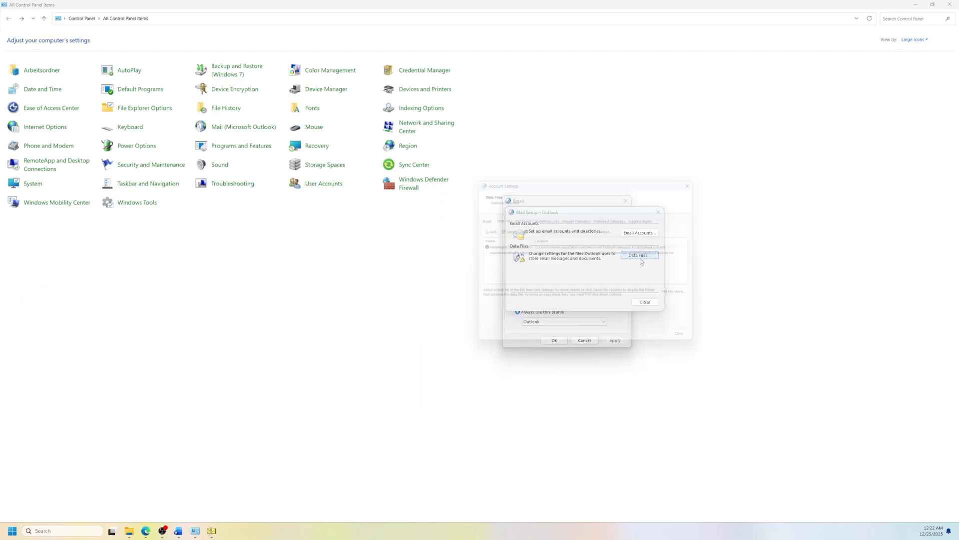
pyautogui.click(639, 245)
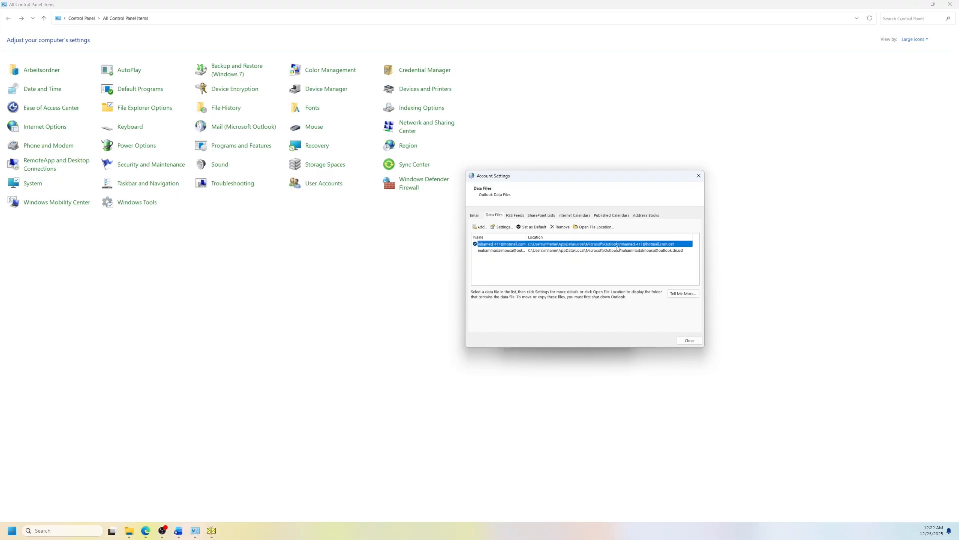
# - Open the selected data file's location, copy the folder path, and close the Account Settings and mail dialogs
pyautogui.click(594, 227)
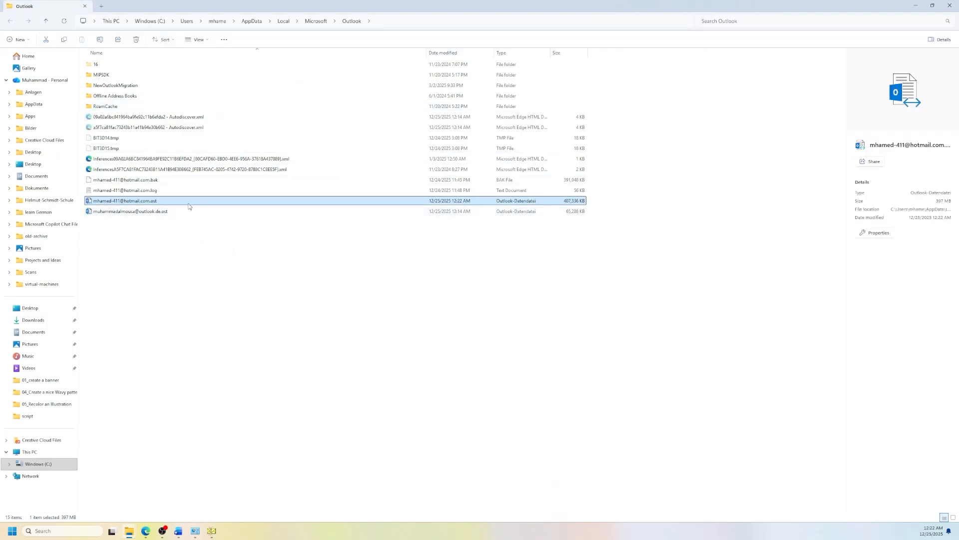
pyautogui.click(393, 23)
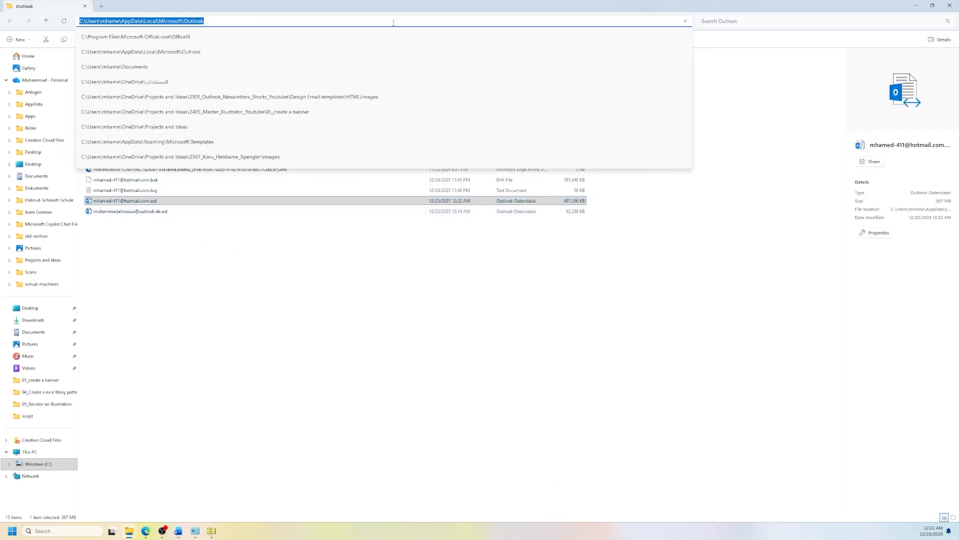
pyautogui.click(922, 5)
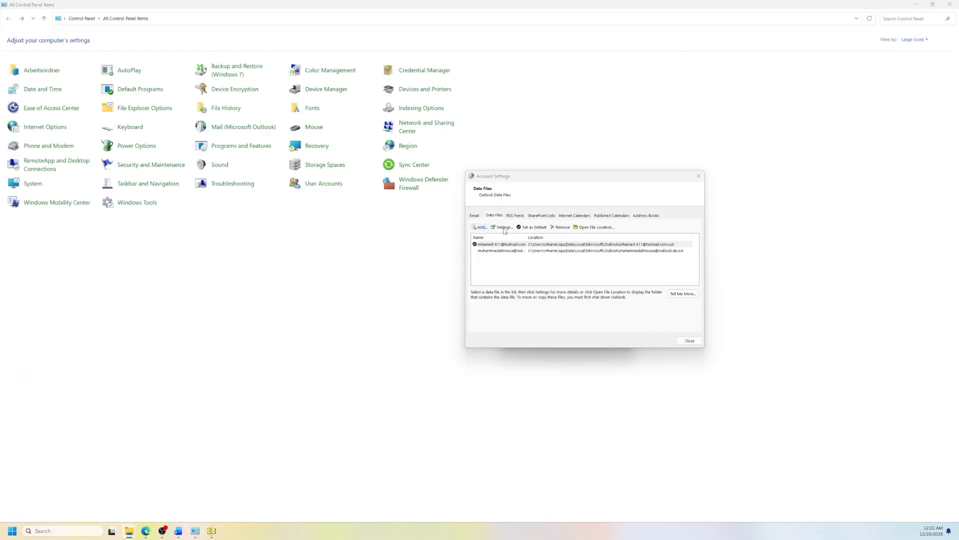
pyautogui.click(698, 176)
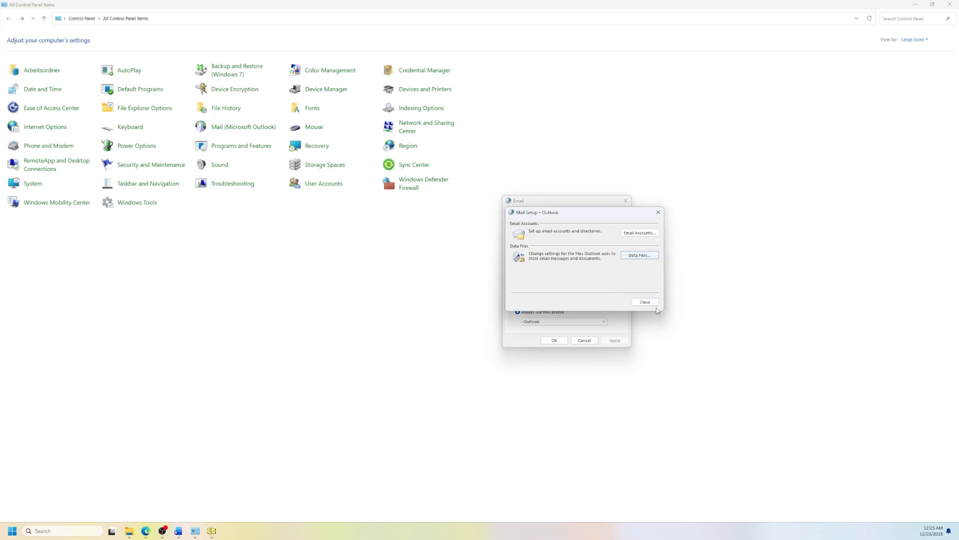
pyautogui.click(645, 301)
pyautogui.click(586, 340)
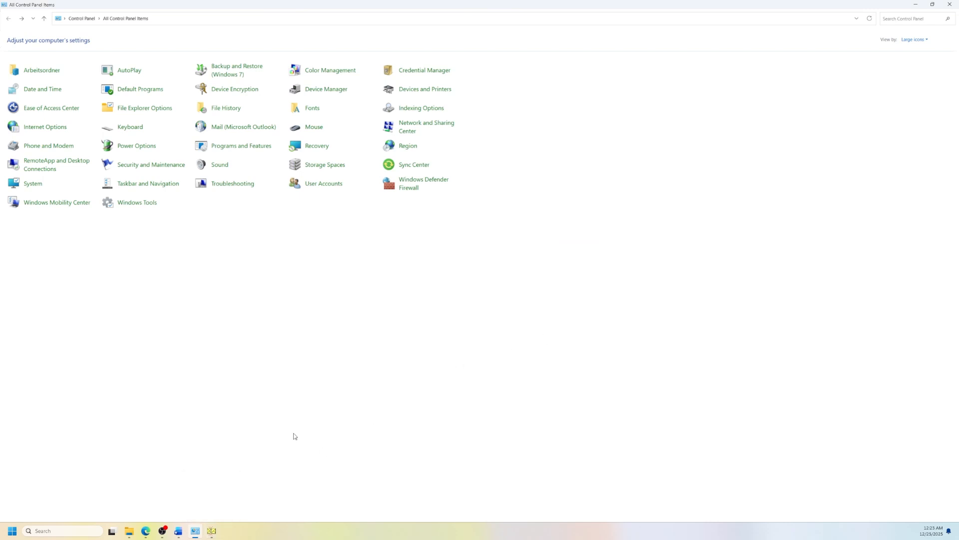
# - Switch to the Inbox Repair Tool, browse to the copied AppData\Local\Microsoft\Outlook folder, and choose the default account's .ost file to scan
pyautogui.click(217, 533)
pyautogui.click(479, 333)
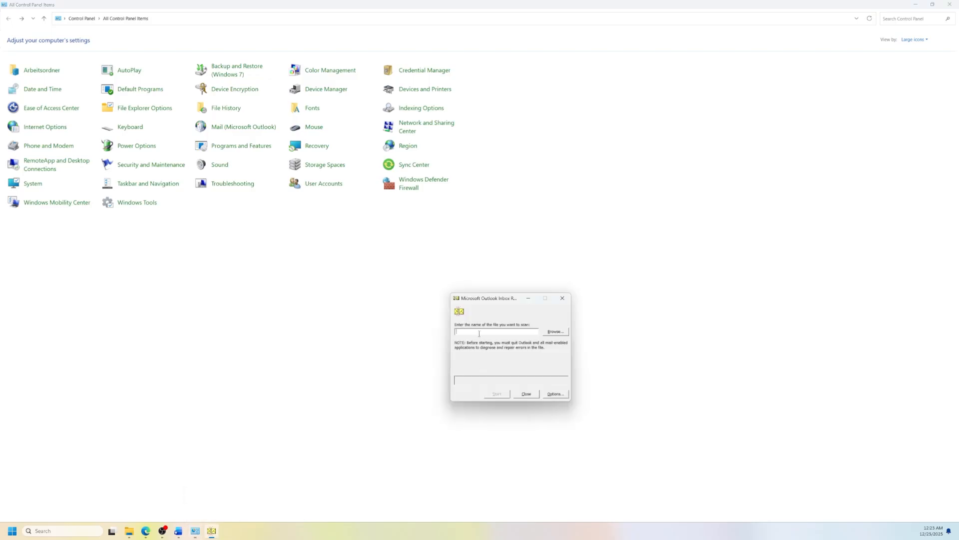
pyautogui.click(555, 331)
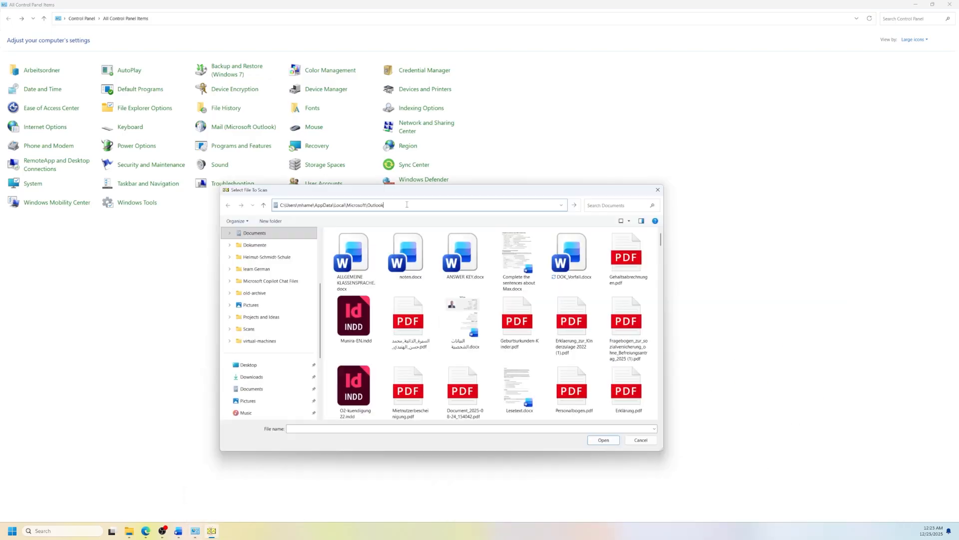
pyautogui.press('Return')
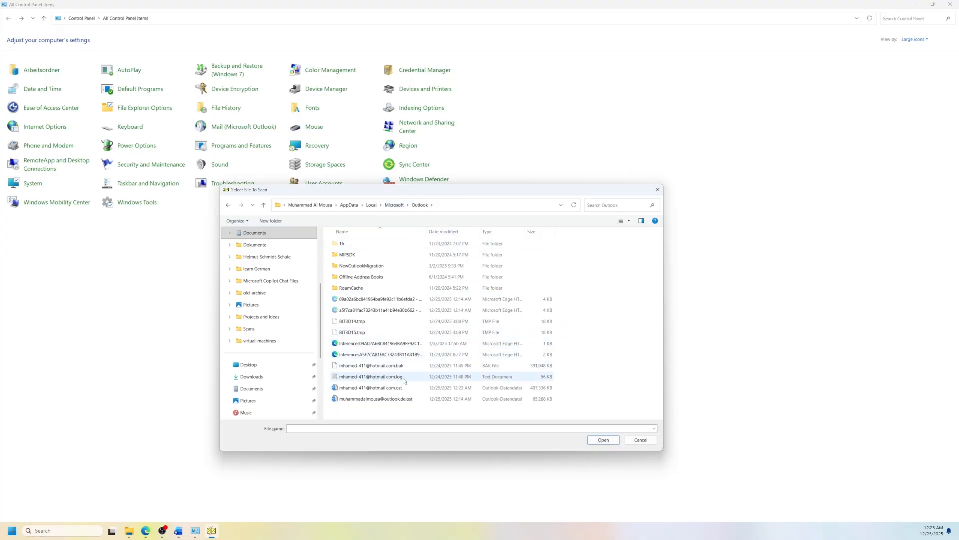
pyautogui.click(519, 388)
pyautogui.click(615, 444)
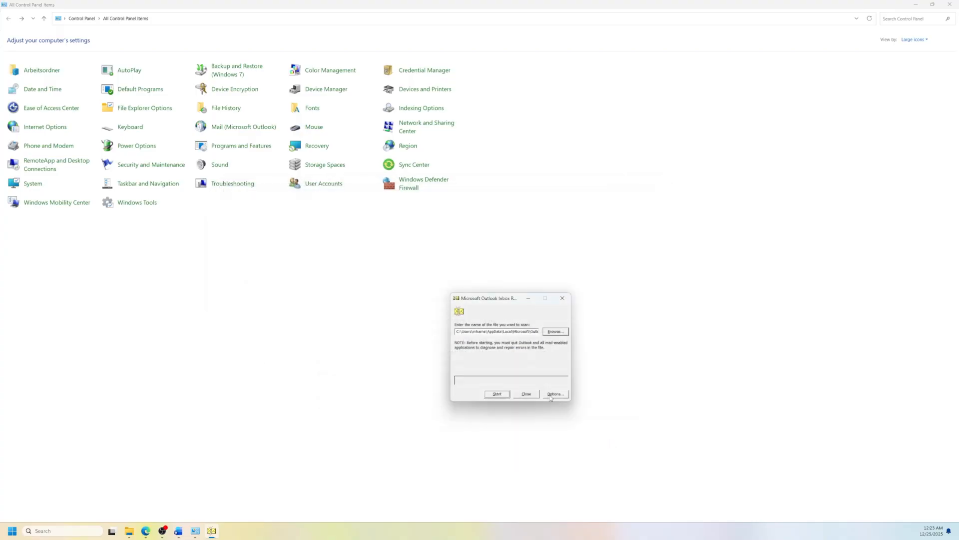
# - Scan the chosen .ost file and repair it with a backup, replacing the existing backup file
pyautogui.click(498, 394)
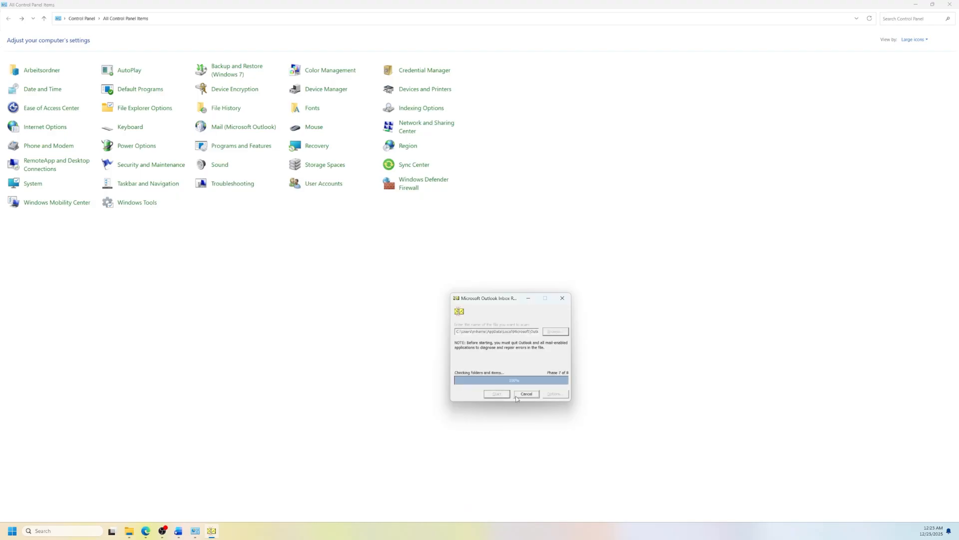
pyautogui.click(515, 396)
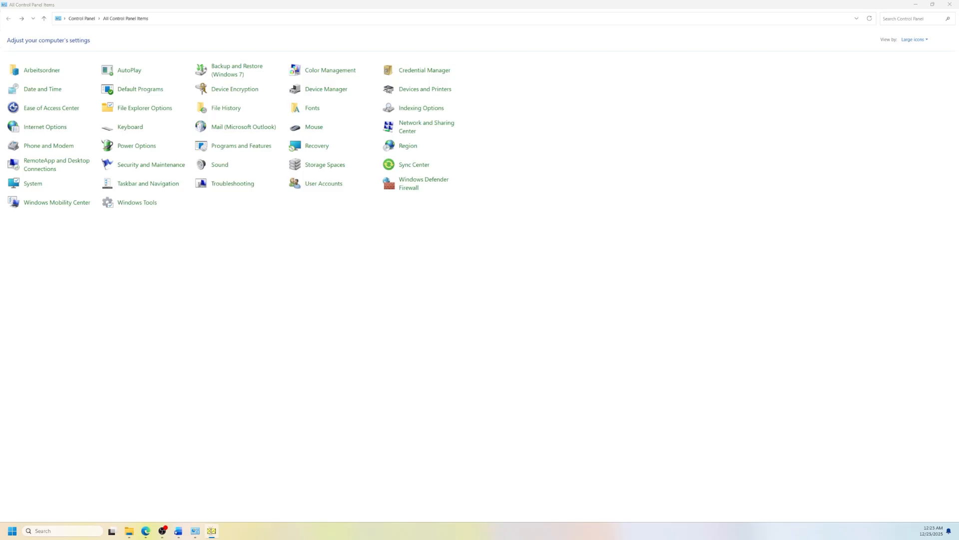
pyautogui.moveTo(569, 246); pyautogui.dragTo(486, 232)
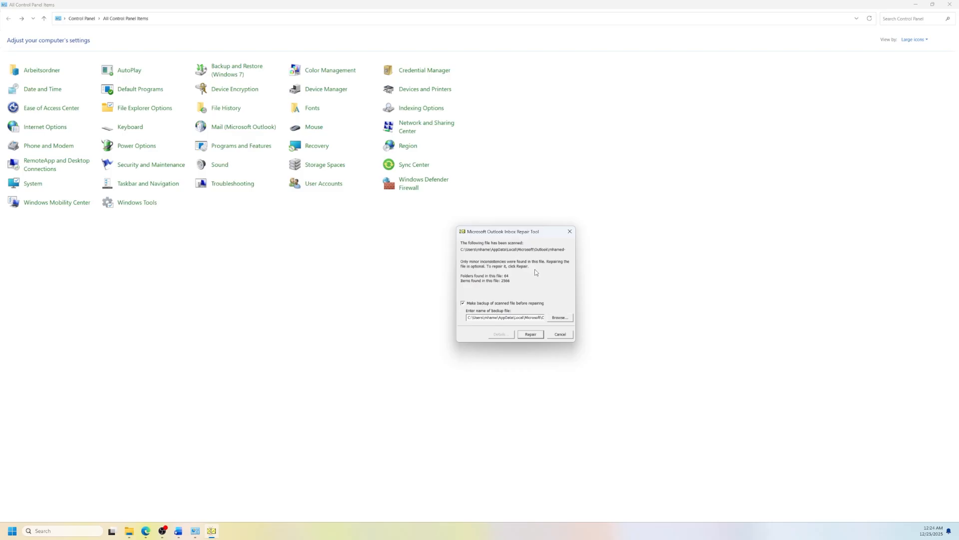
pyautogui.click(539, 335)
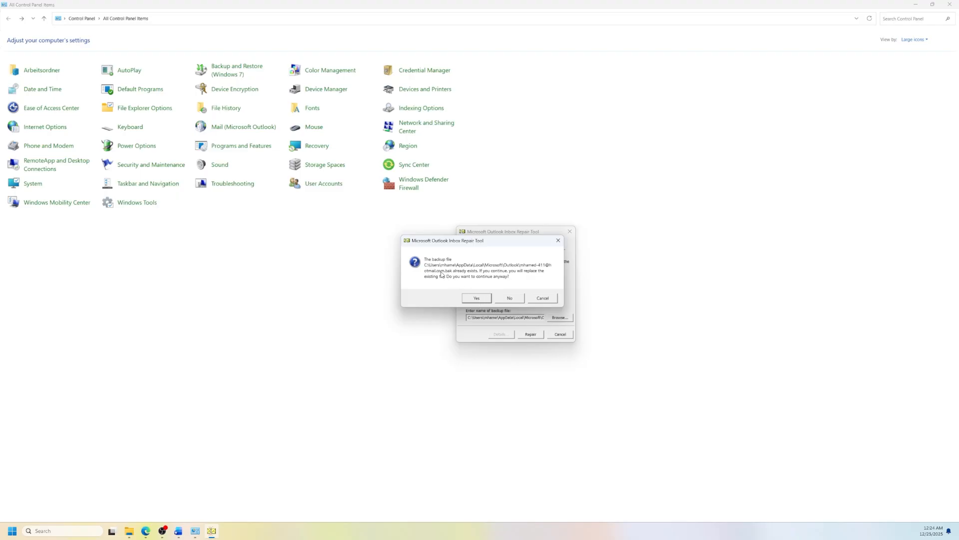
pyautogui.click(477, 299)
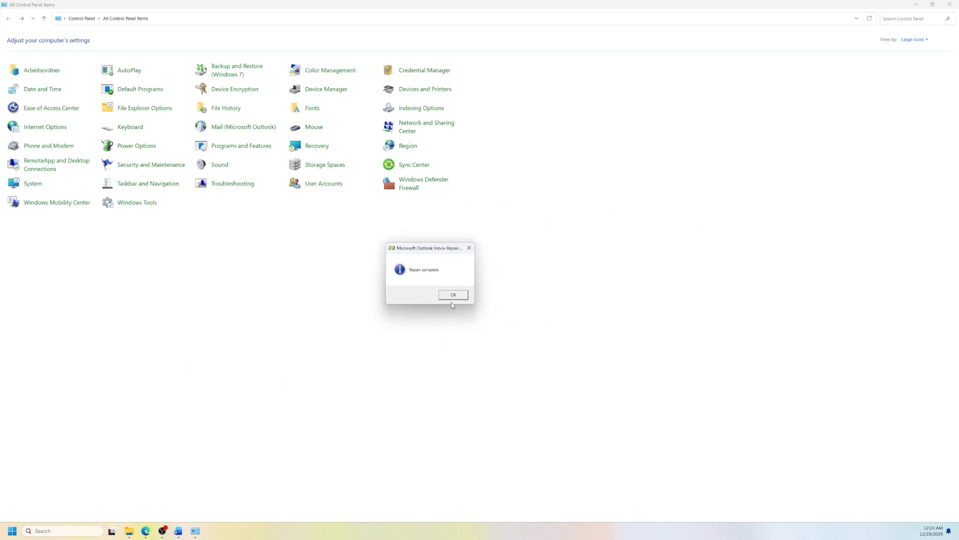
pyautogui.click(453, 296)
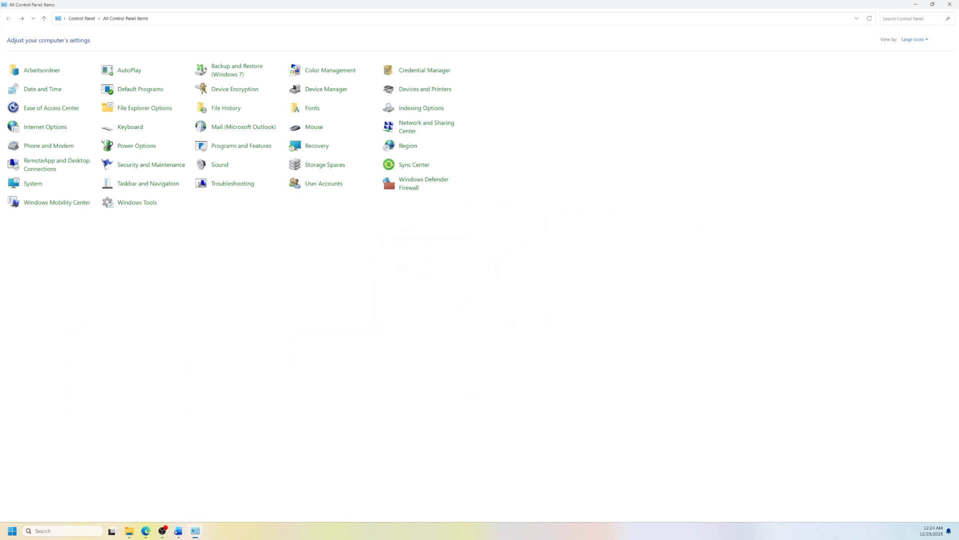
pyautogui.hotkey('alt', 'Tab')
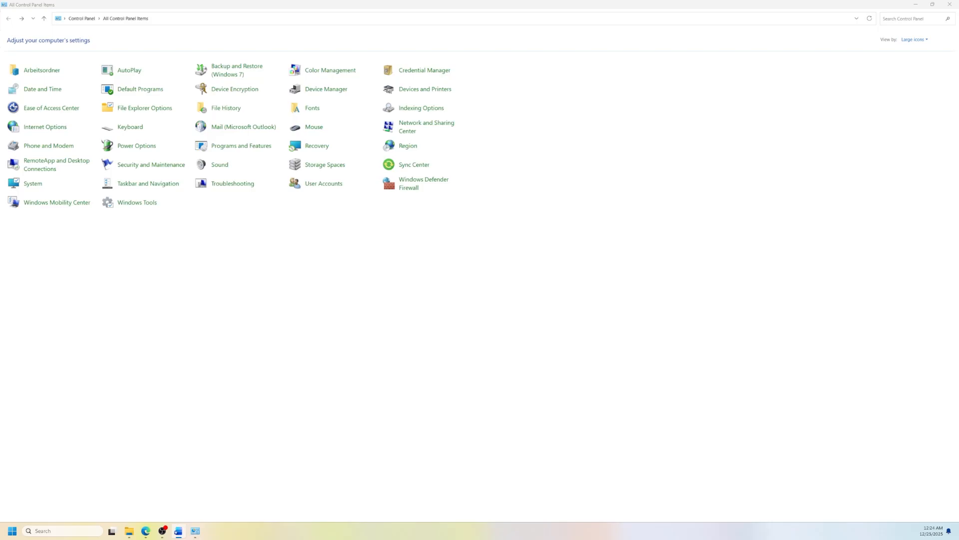